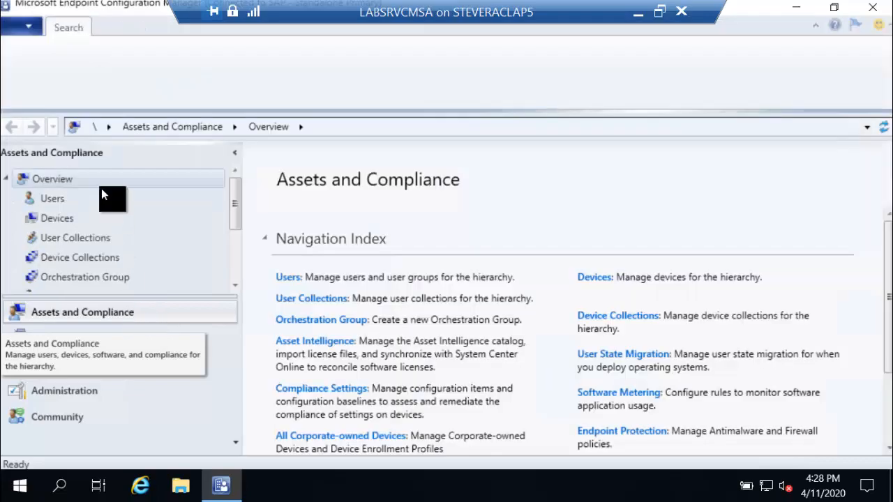
Go to Administration > Site Configuration > Sites and select the SAP - Standalone Primary site.
{"action": "left_click", "coordinate": [124, 392]}
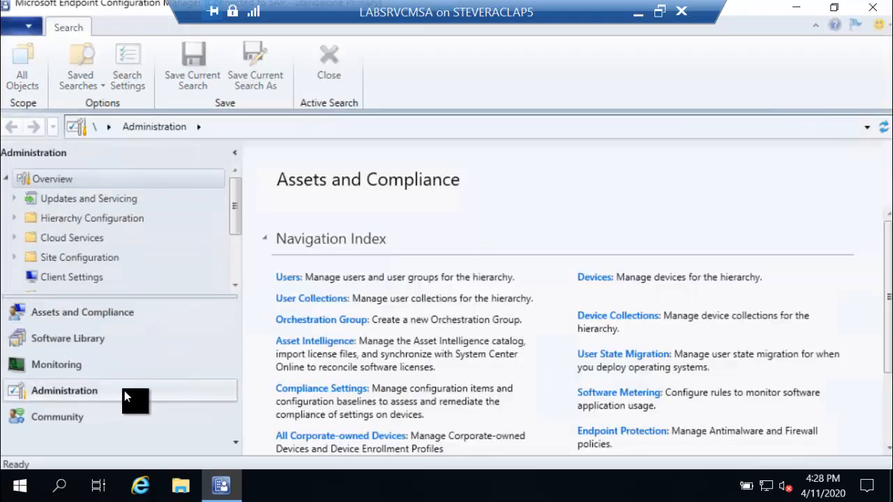
{"action": "scroll", "coordinate": [156, 234], "scroll_direction": "down", "scroll_amount": 2}
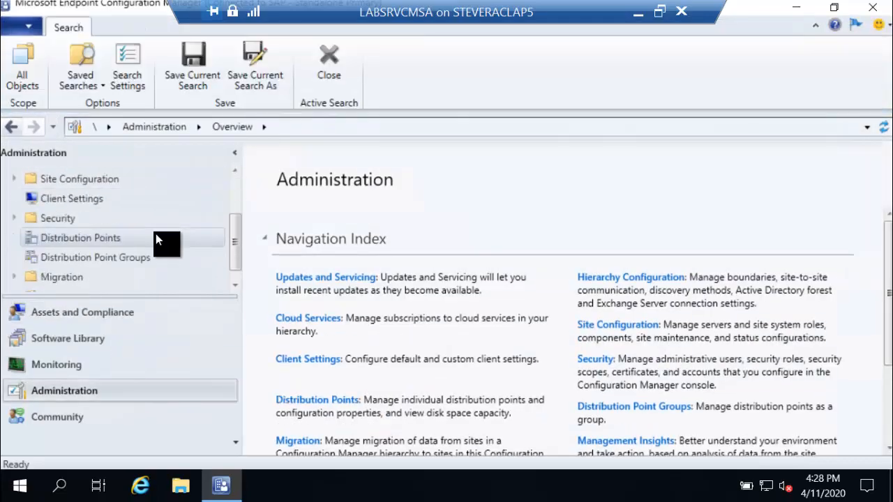
{"action": "scroll", "coordinate": [124, 258], "scroll_direction": "down", "scroll_amount": 1}
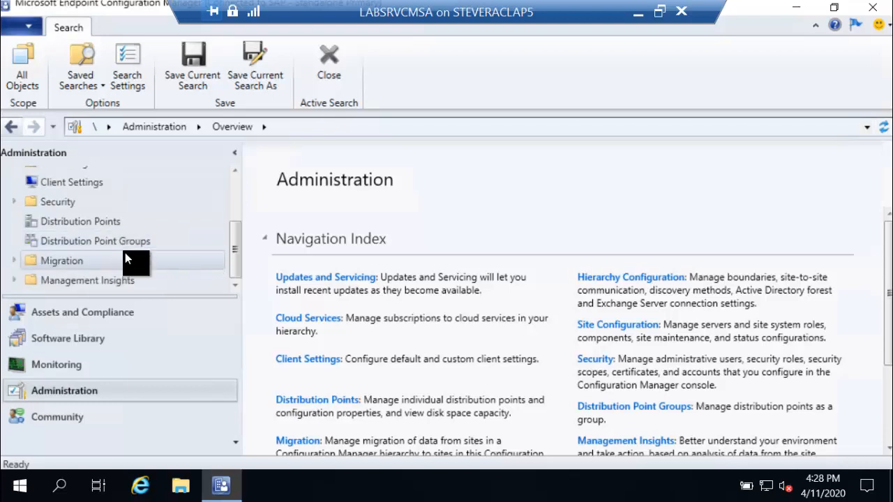
{"action": "scroll", "coordinate": [127, 258], "scroll_direction": "up", "scroll_amount": 2}
{"action": "scroll", "coordinate": [129, 250], "scroll_direction": "down", "scroll_amount": 1}
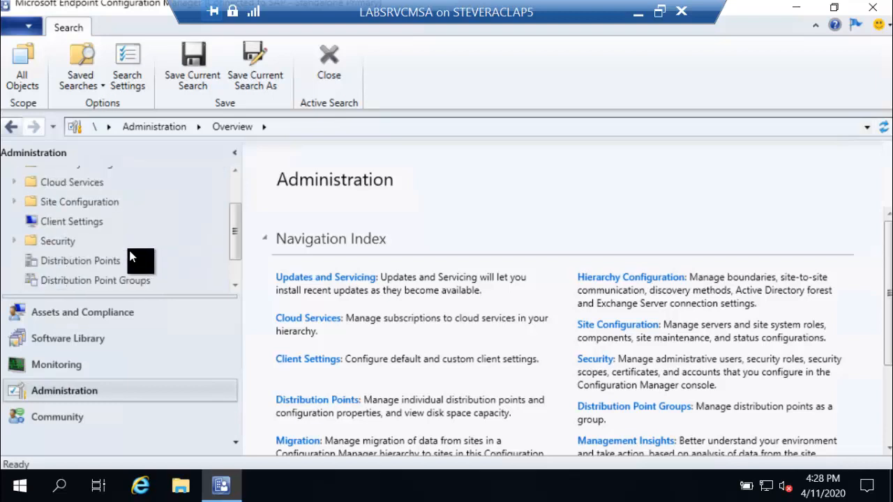
{"action": "left_click", "coordinate": [13, 202]}
{"action": "scroll", "coordinate": [15, 206], "scroll_direction": "up", "scroll_amount": 2}
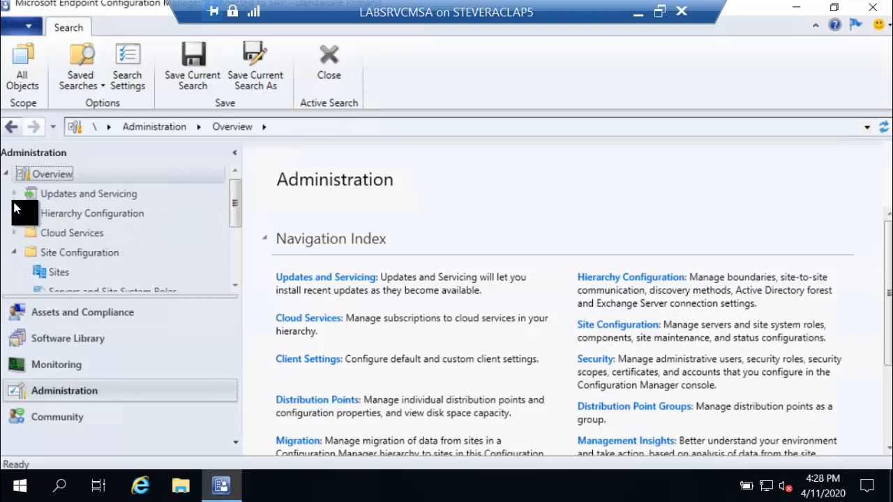
{"action": "left_click", "coordinate": [68, 270]}
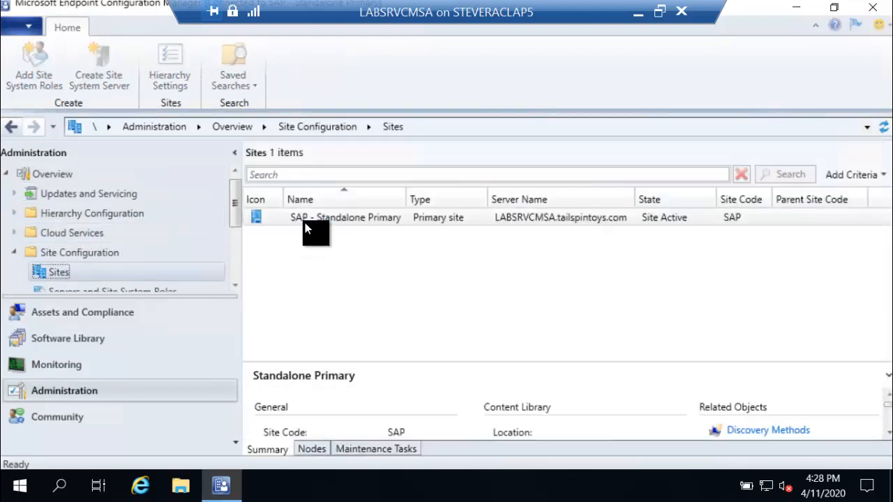
{"action": "left_click", "coordinate": [305, 221]}
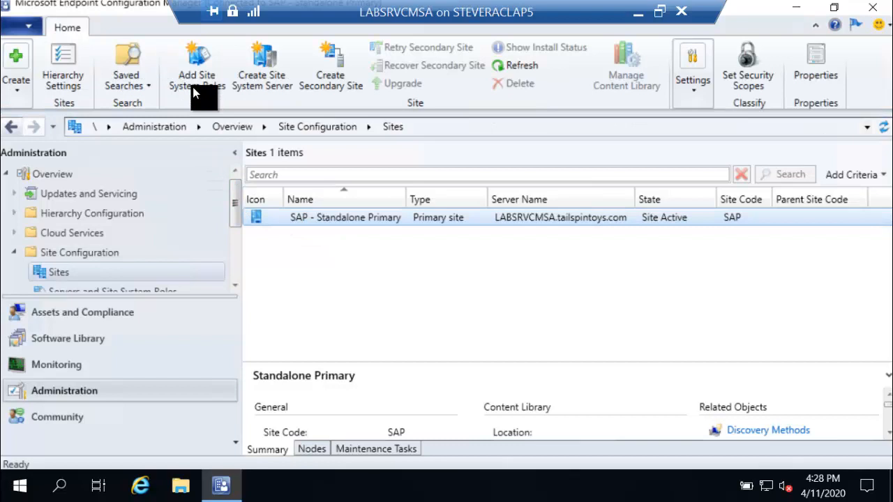
Review and close Hierarchy Settings, then expand Updates and Servicing to reveal Features.
{"action": "left_click", "coordinate": [76, 72]}
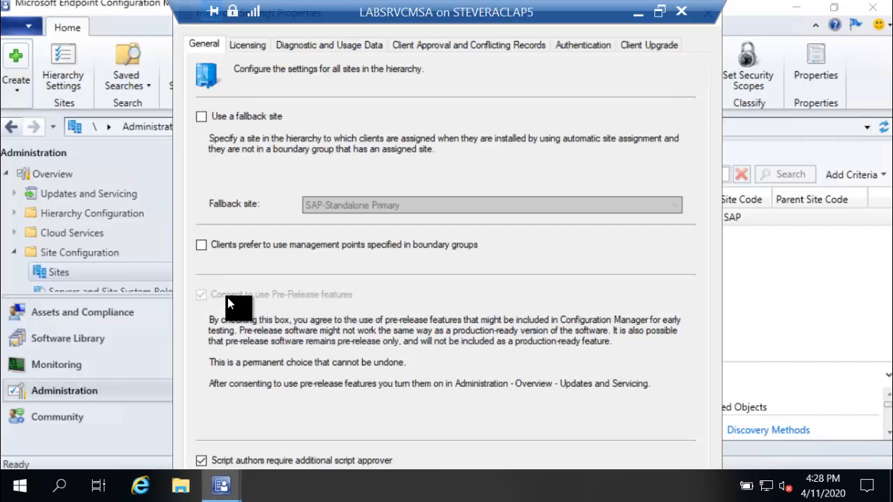
{"action": "left_click", "coordinate": [721, 22]}
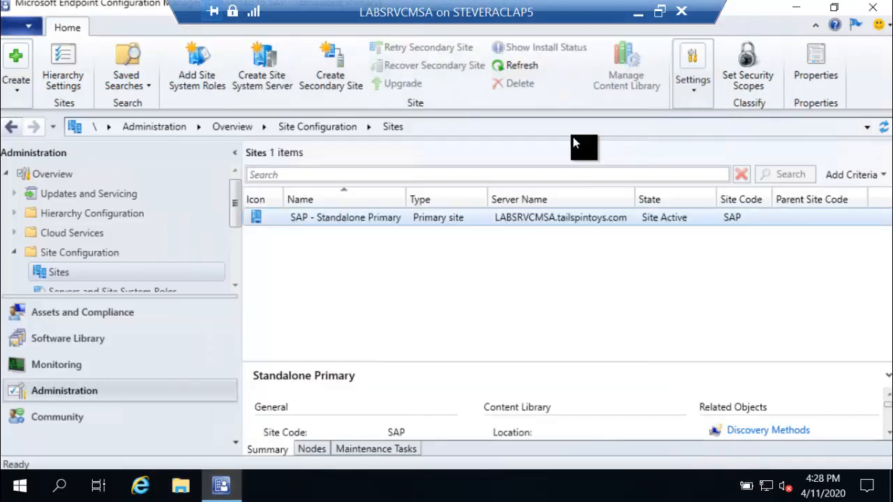
{"action": "scroll", "coordinate": [158, 257], "scroll_direction": "up", "scroll_amount": 1}
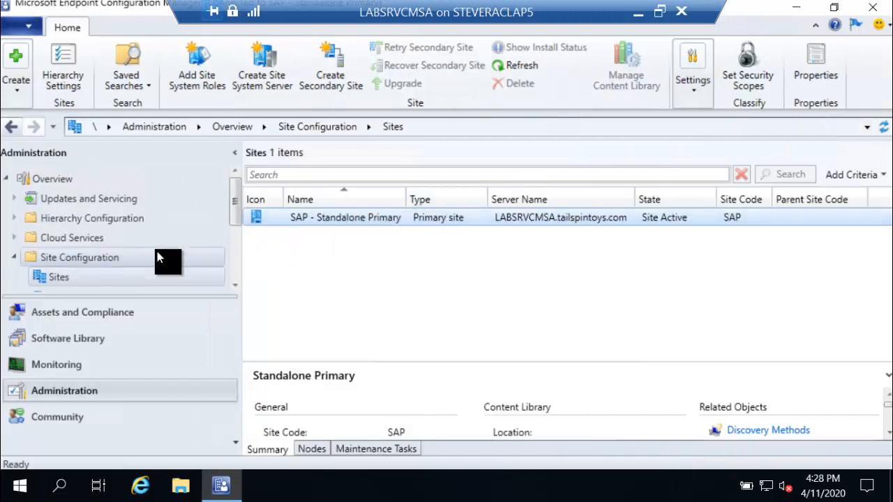
{"action": "left_click", "coordinate": [14, 198]}
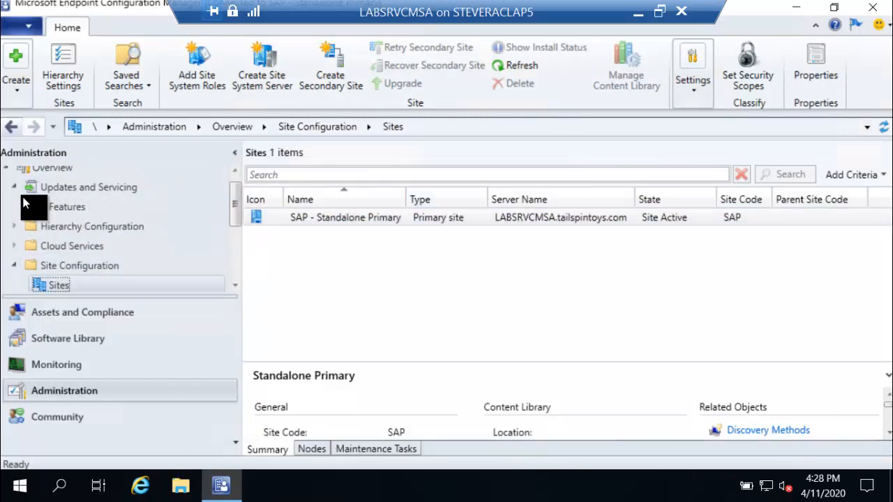
Check that Application Groups is On in the 20-item Features list, then switch to Software Library.
{"action": "left_click", "coordinate": [65, 210]}
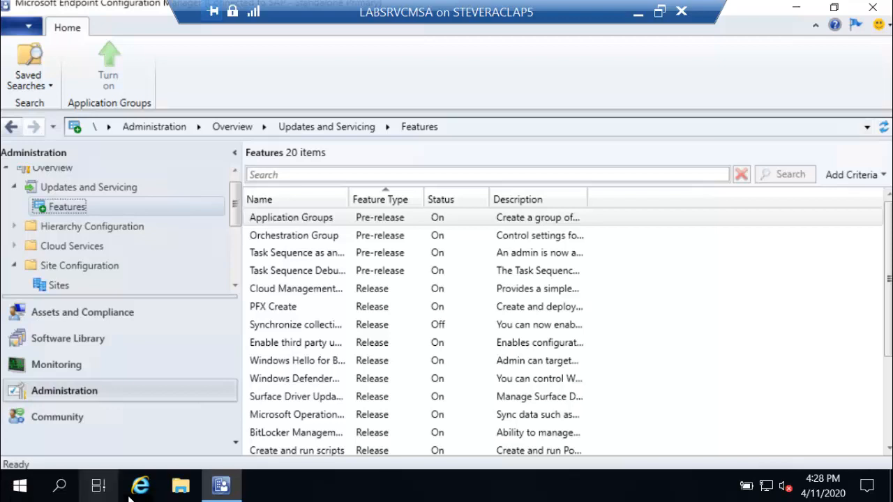
{"action": "left_click", "coordinate": [103, 346]}
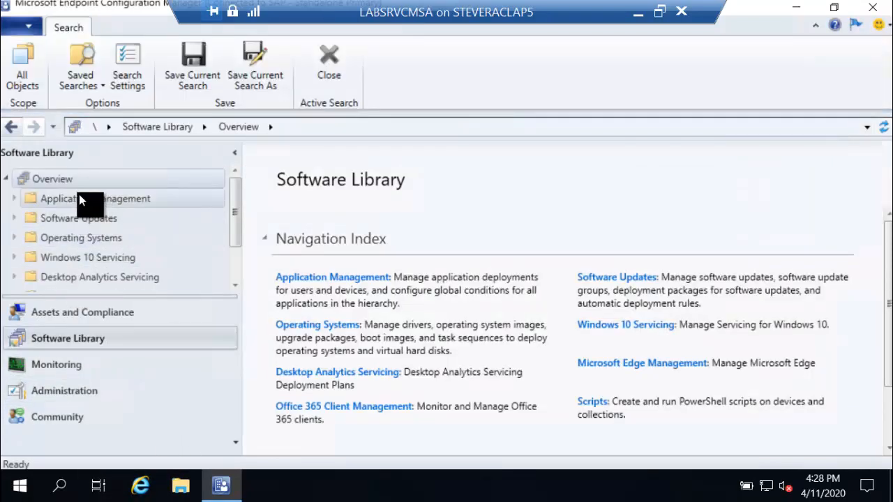
List the BAT, RichCopy 4.0, Notepad++ and RoboCopy applications and check BAT's Content Locations.
{"action": "left_click", "coordinate": [13, 201]}
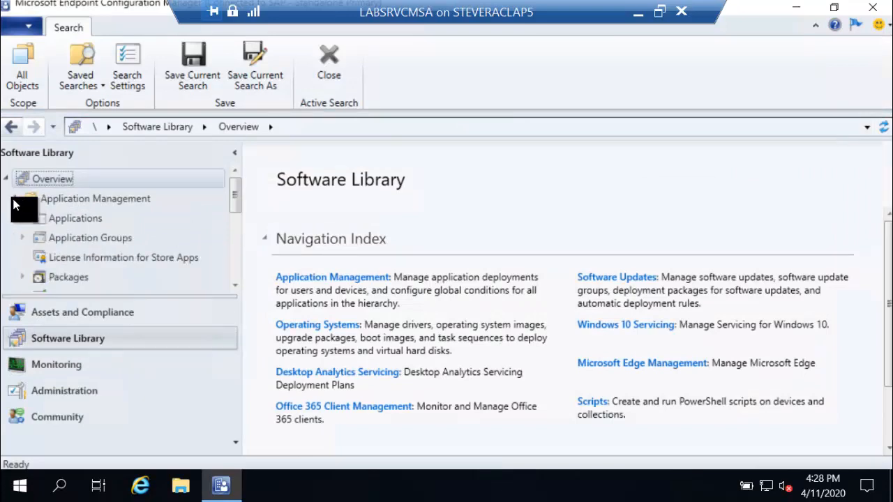
{"action": "left_click", "coordinate": [50, 222]}
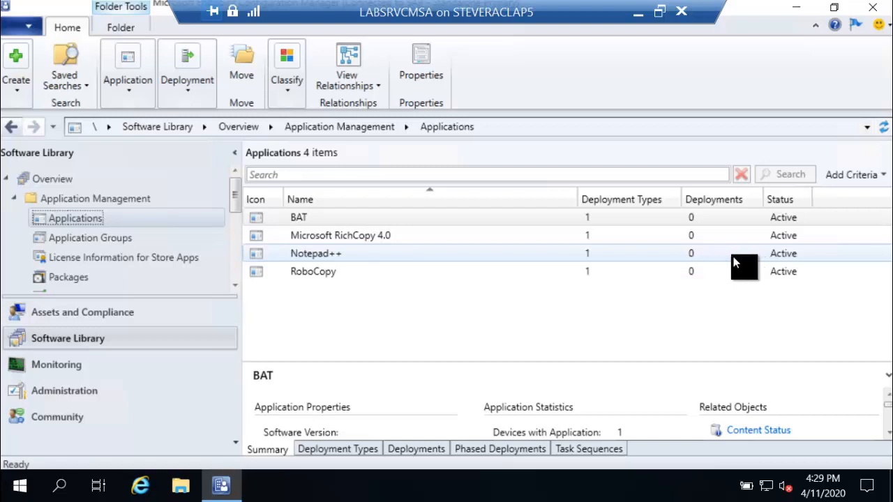
{"action": "right_click", "coordinate": [377, 222]}
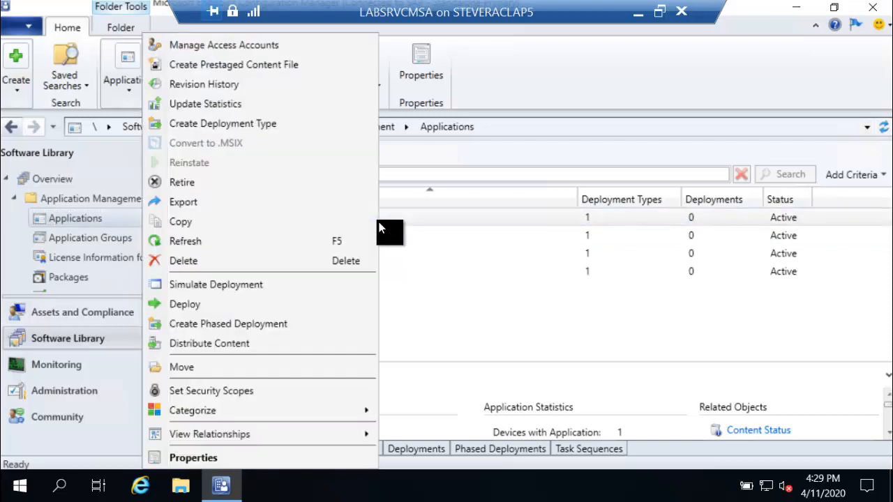
{"action": "left_click", "coordinate": [229, 455]}
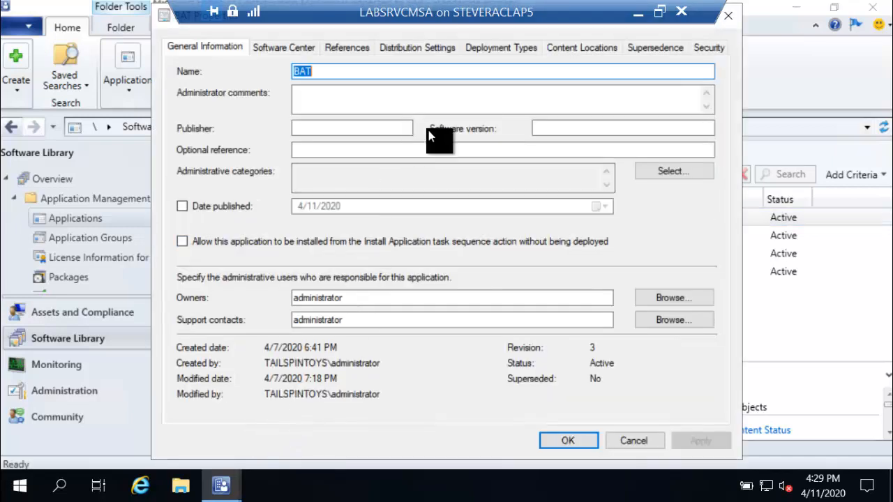
{"action": "left_click", "coordinate": [587, 50]}
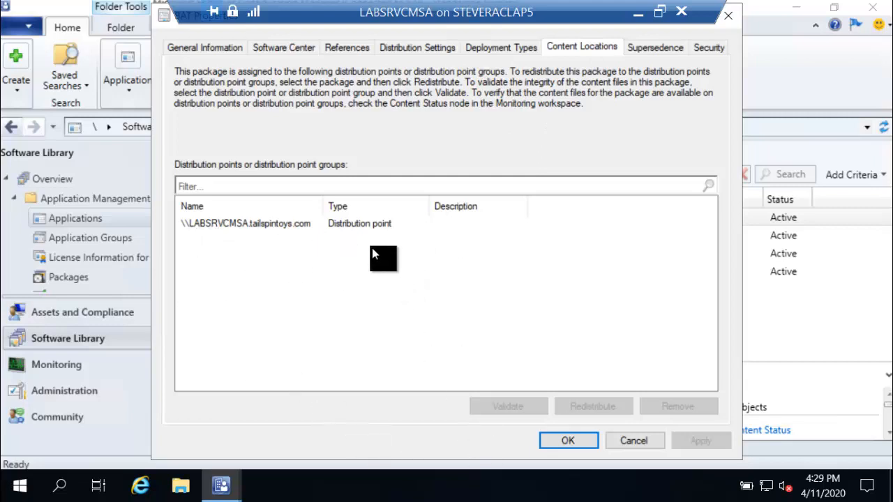
{"action": "left_click", "coordinate": [614, 436]}
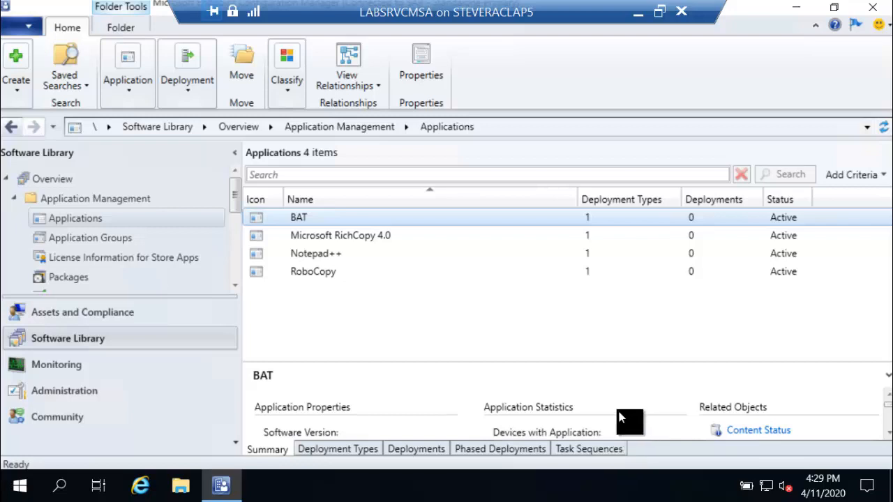
{"action": "right_click", "coordinate": [398, 221]}
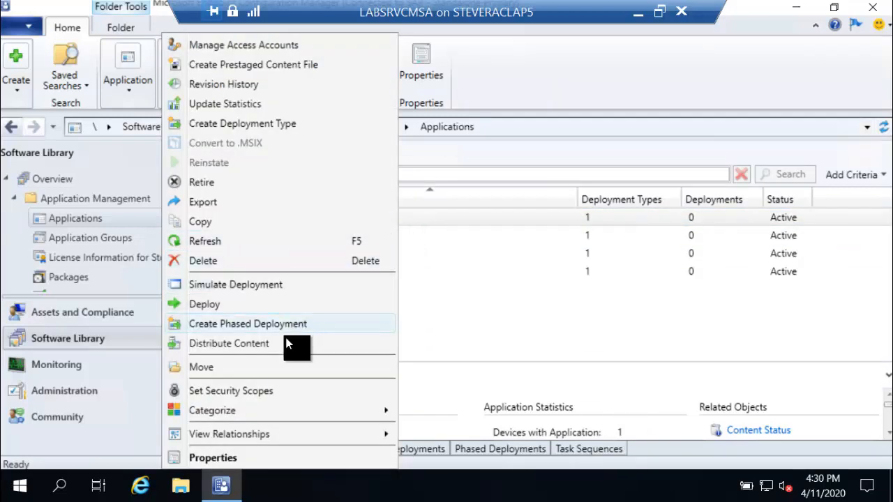
{"action": "left_click", "coordinate": [533, 223]}
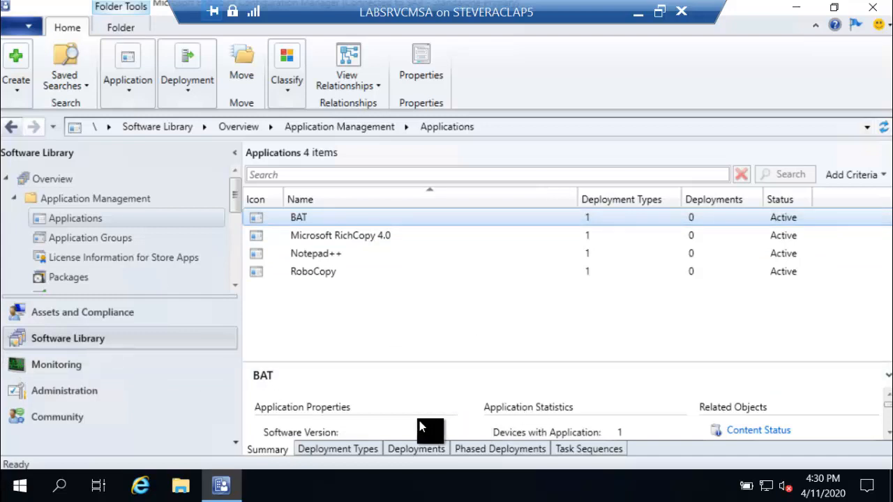
Review User Experience settings of BAT's Script Installer deployment type and close it unchanged.
{"action": "left_click", "coordinate": [337, 450]}
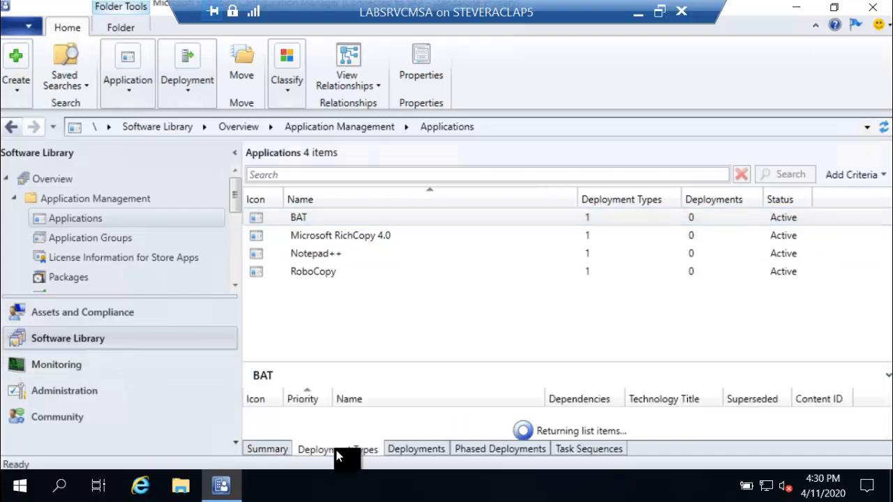
{"action": "left_click", "coordinate": [344, 418]}
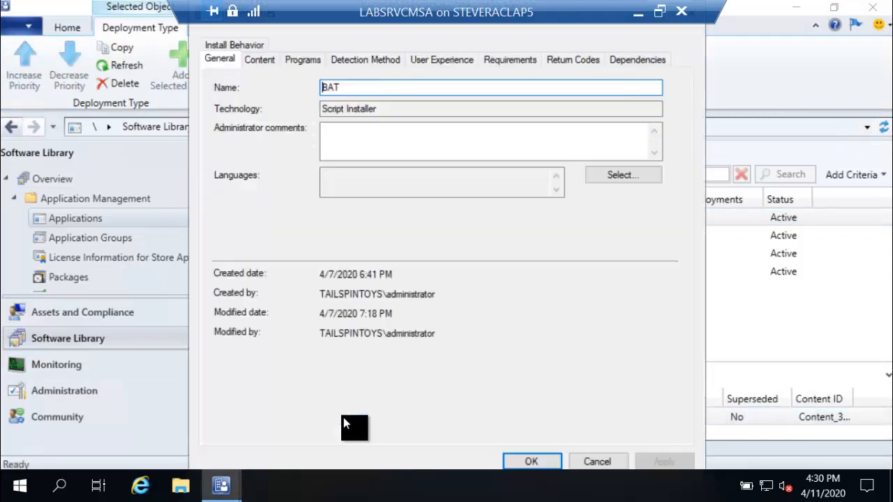
{"action": "left_click", "coordinate": [456, 62]}
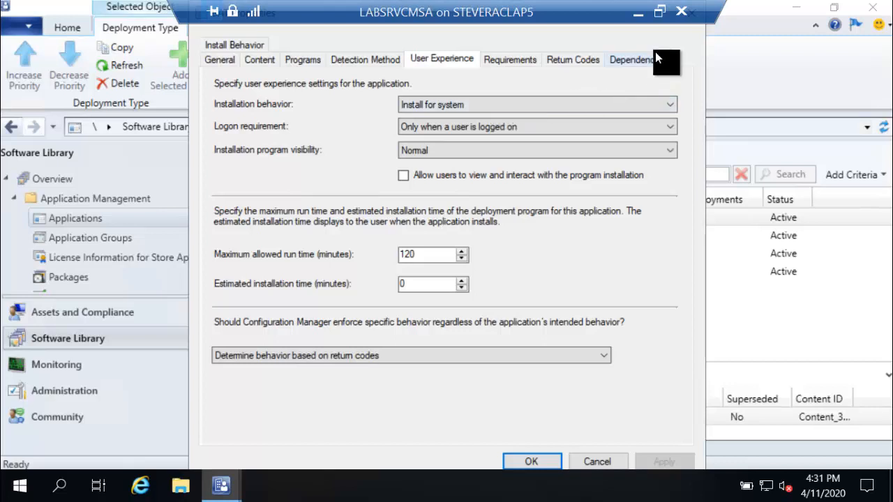
{"action": "left_click_drag", "start_coordinate": [584, 8], "coordinate": [521, 5]}
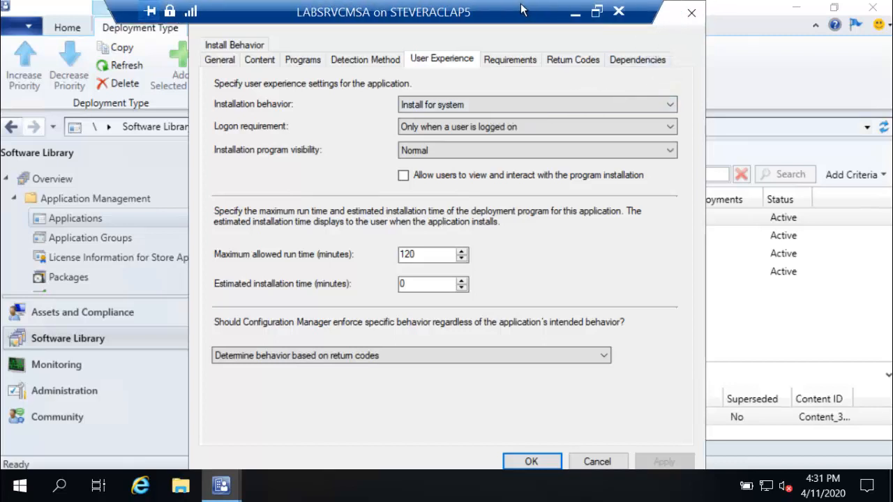
{"action": "left_click", "coordinate": [689, 14]}
{"action": "left_click_drag", "start_coordinate": [460, 14], "coordinate": [536, 12]}
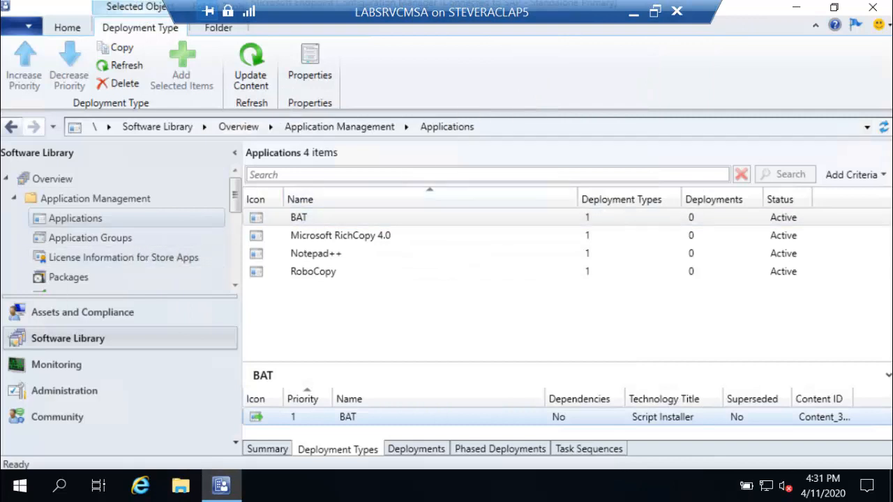
Start creating a new application group named 'fdasdfa' from the Application Groups list.
{"action": "left_click", "coordinate": [139, 239]}
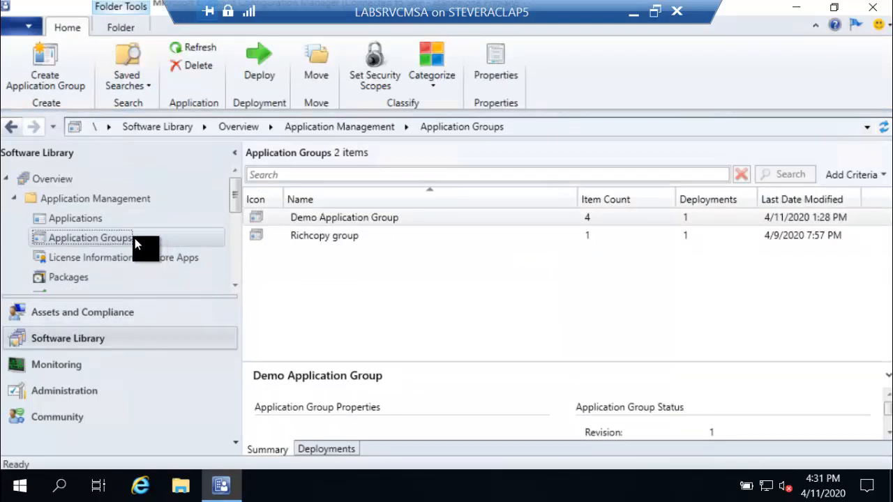
{"action": "right_click", "coordinate": [134, 238]}
{"action": "left_click", "coordinate": [180, 254]}
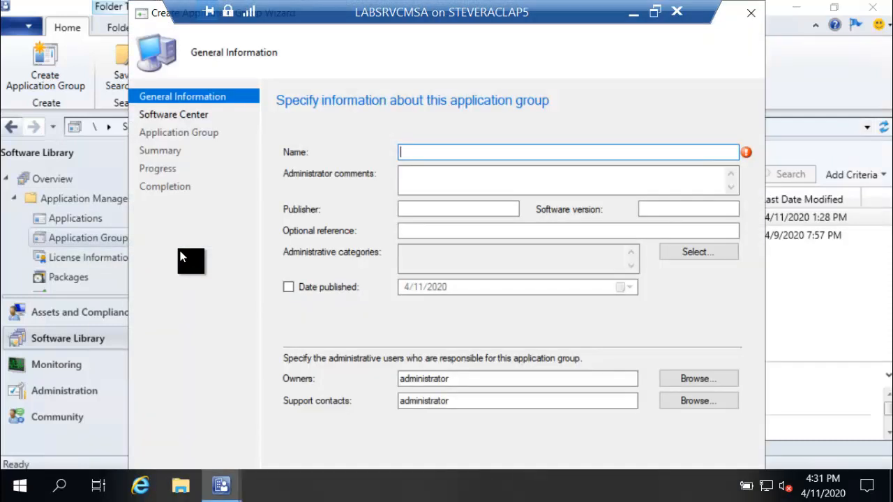
{"action": "type", "text": "fdasdfa"}
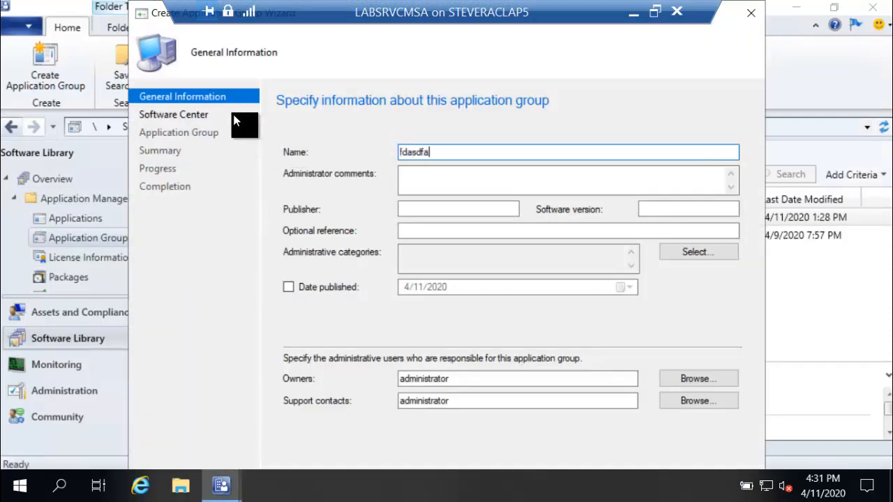
Step through the Software Center and Application Group pages, then discard the wizard unsaved.
{"action": "left_click", "coordinate": [196, 117]}
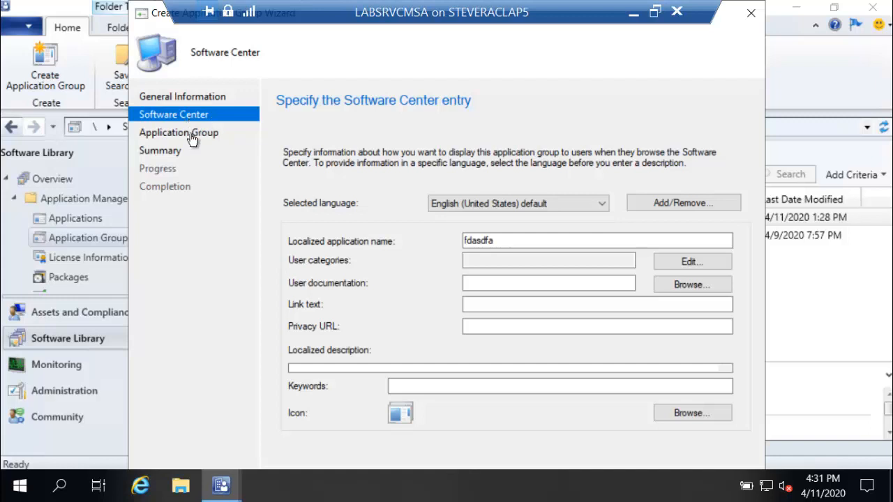
{"action": "left_click", "coordinate": [188, 100]}
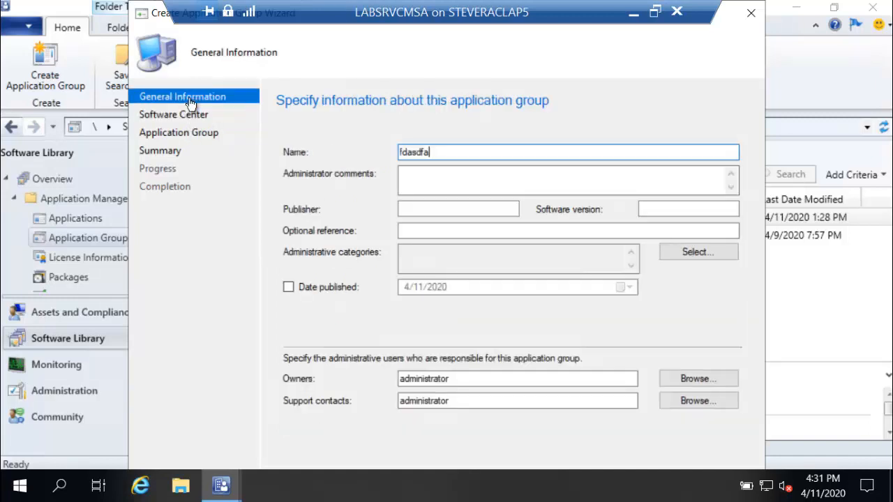
{"action": "left_click", "coordinate": [187, 116]}
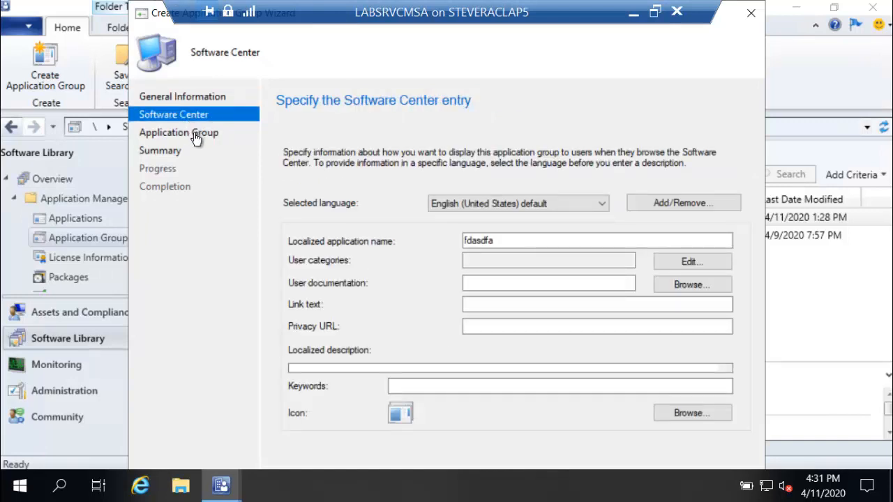
{"action": "left_click", "coordinate": [196, 137]}
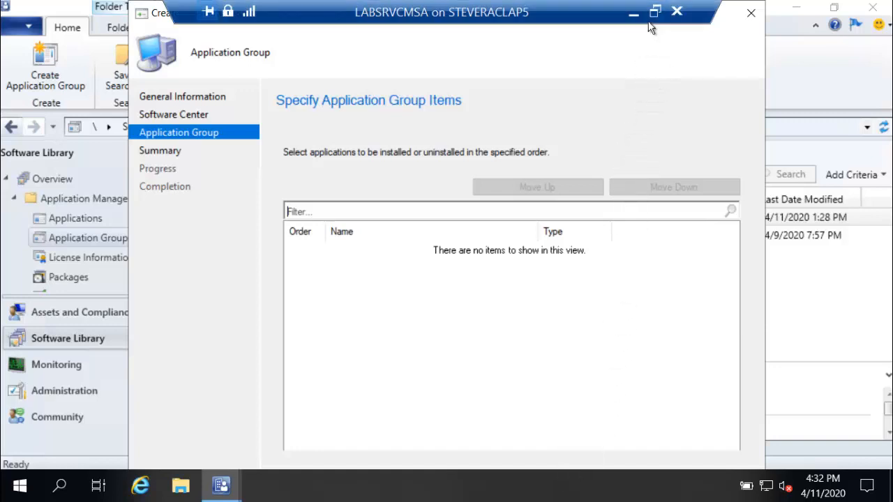
{"action": "left_click", "coordinate": [750, 14]}
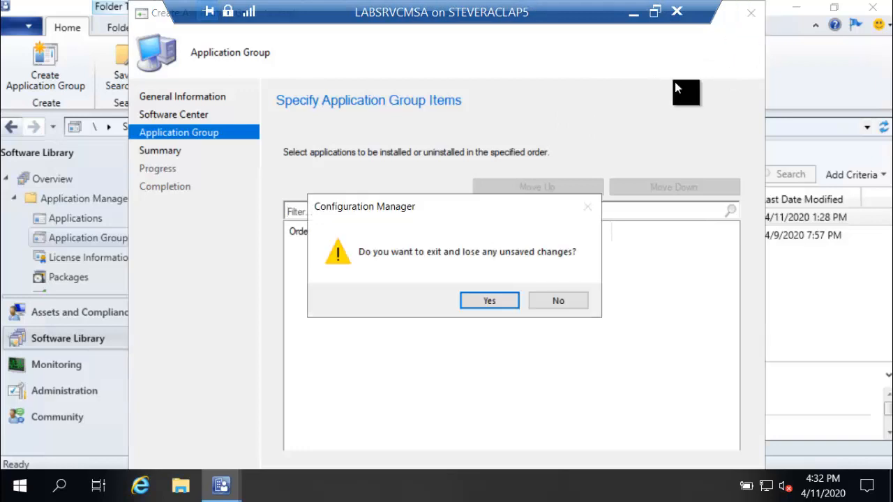
{"action": "left_click", "coordinate": [490, 301]}
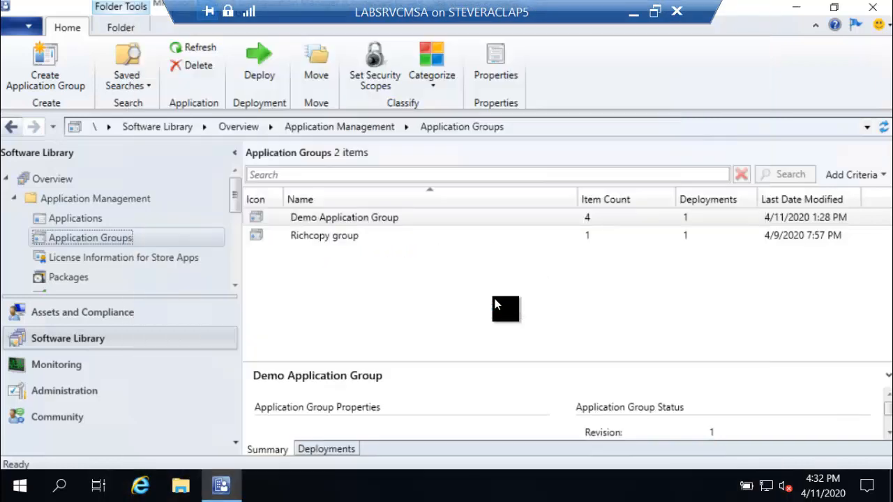
{"action": "right_click", "coordinate": [347, 220]}
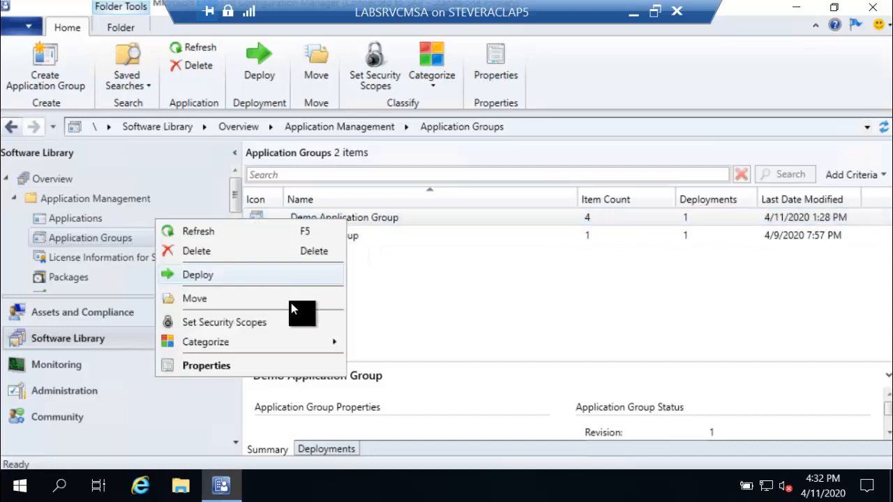
{"action": "left_click", "coordinate": [270, 368]}
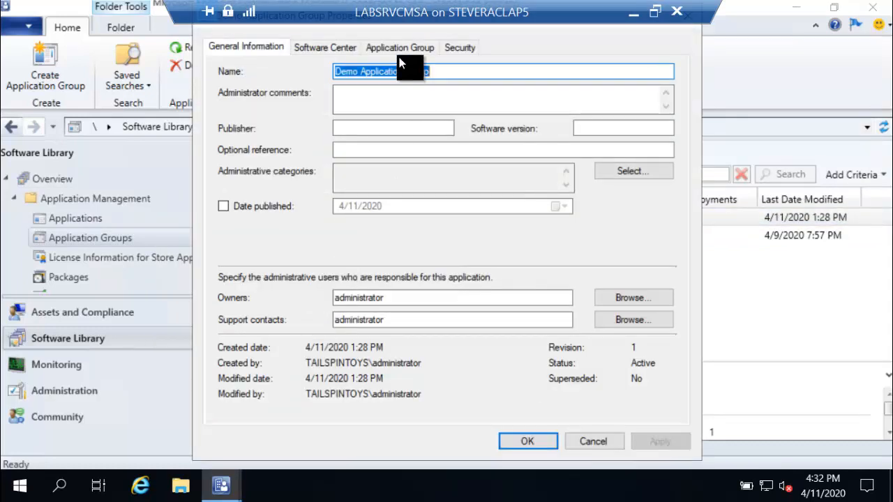
{"action": "left_click", "coordinate": [400, 53]}
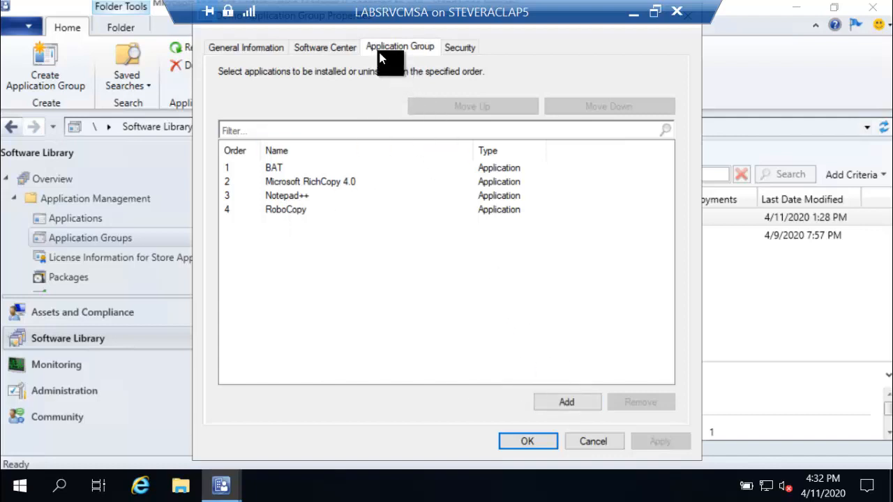
{"action": "left_click", "coordinate": [251, 46]}
{"action": "left_click", "coordinate": [306, 49]}
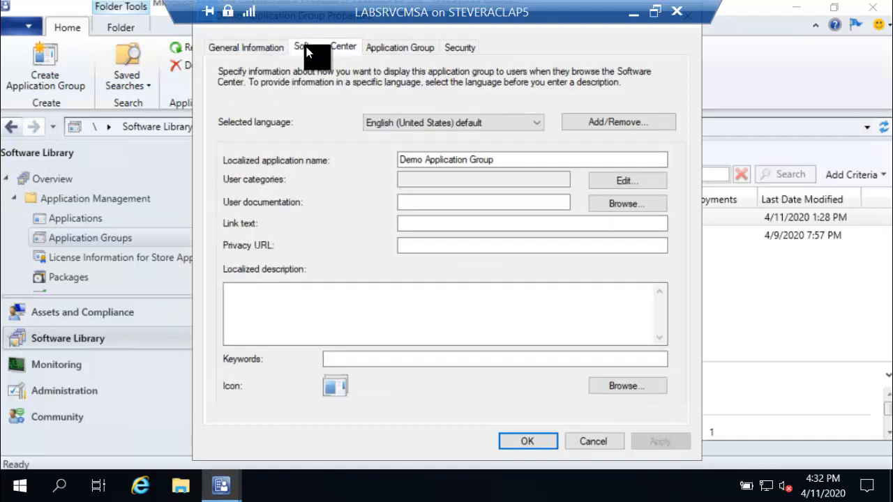
{"action": "left_click", "coordinate": [458, 50]}
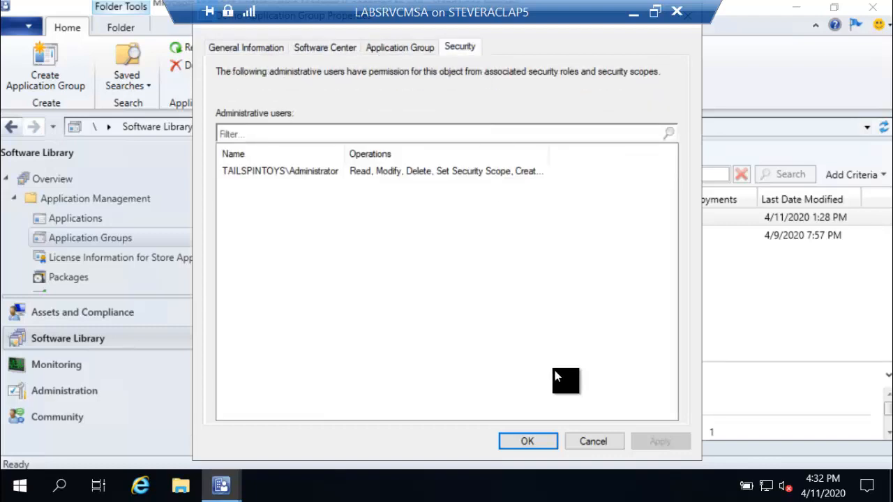
{"action": "left_click", "coordinate": [587, 440]}
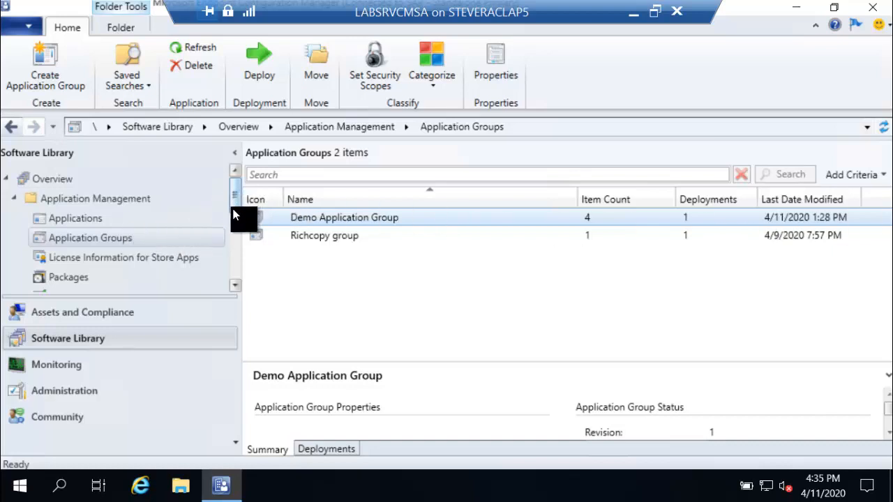
{"action": "left_click_drag", "start_coordinate": [236, 207], "coordinate": [214, 250]}
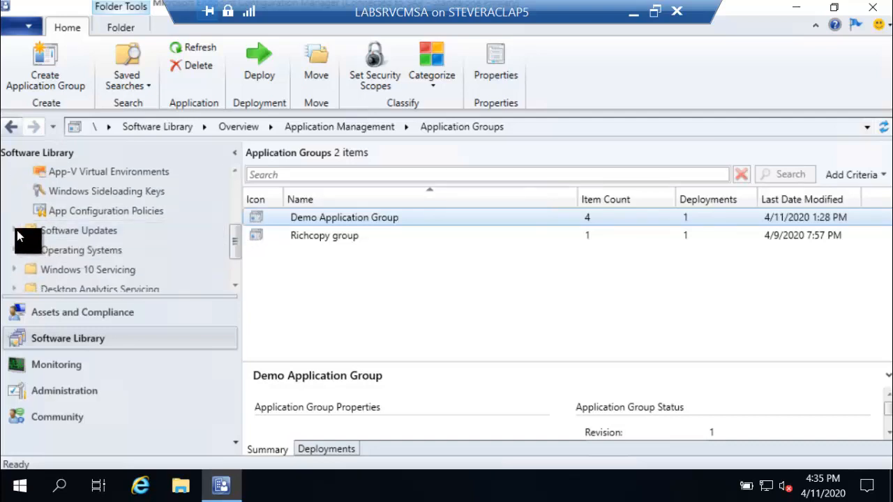
{"action": "scroll", "coordinate": [26, 230], "scroll_direction": "up", "scroll_amount": 2}
Expand Operating Systems in the Software Library tree and open the empty Task Sequences node.
{"action": "scroll", "coordinate": [167, 232], "scroll_direction": "down", "scroll_amount": 3}
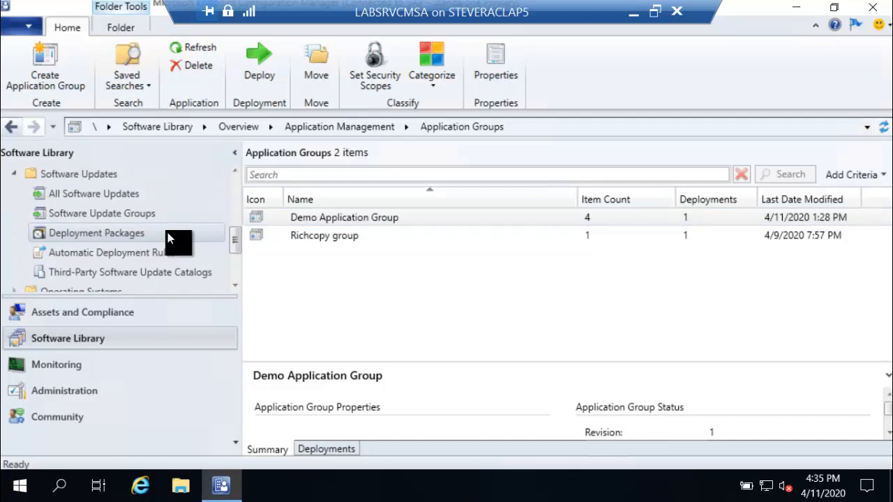
{"action": "scroll", "coordinate": [136, 239], "scroll_direction": "down", "scroll_amount": 1}
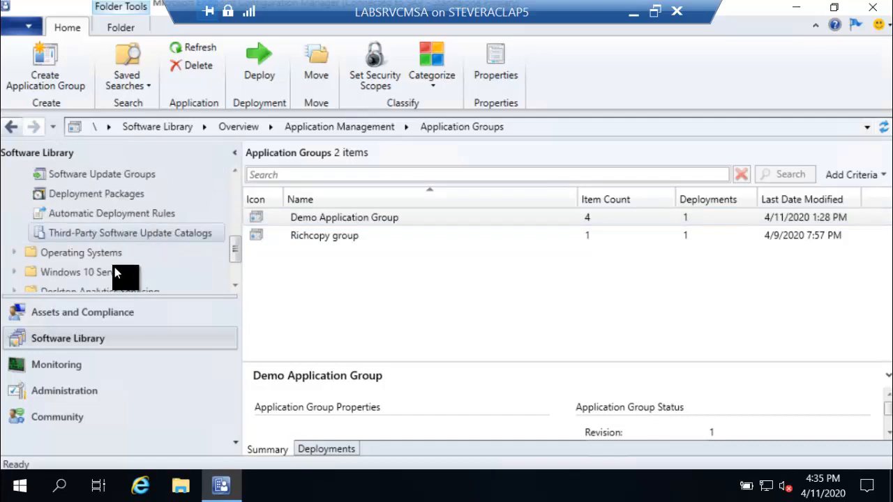
{"action": "scroll", "coordinate": [99, 254], "scroll_direction": "down", "scroll_amount": 1}
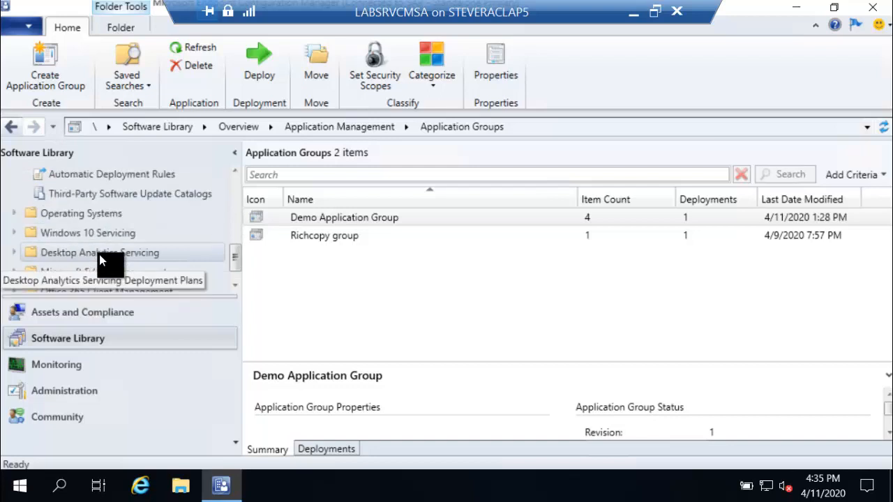
{"action": "scroll", "coordinate": [99, 255], "scroll_direction": "up", "scroll_amount": 1}
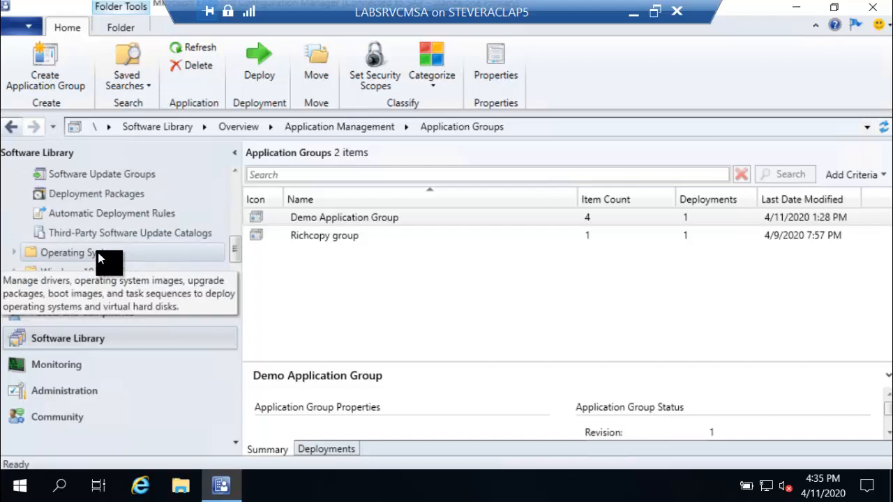
{"action": "scroll", "coordinate": [98, 259], "scroll_direction": "down", "scroll_amount": 2}
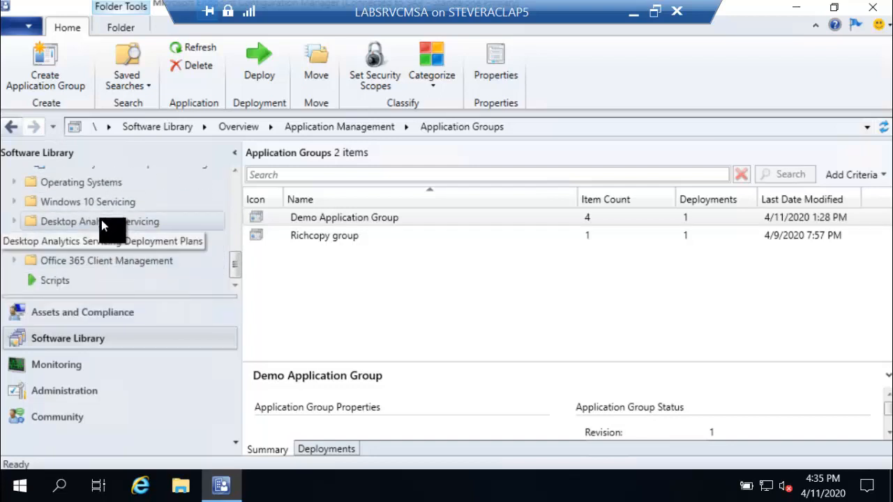
{"action": "scroll", "coordinate": [105, 222], "scroll_direction": "up", "scroll_amount": 2}
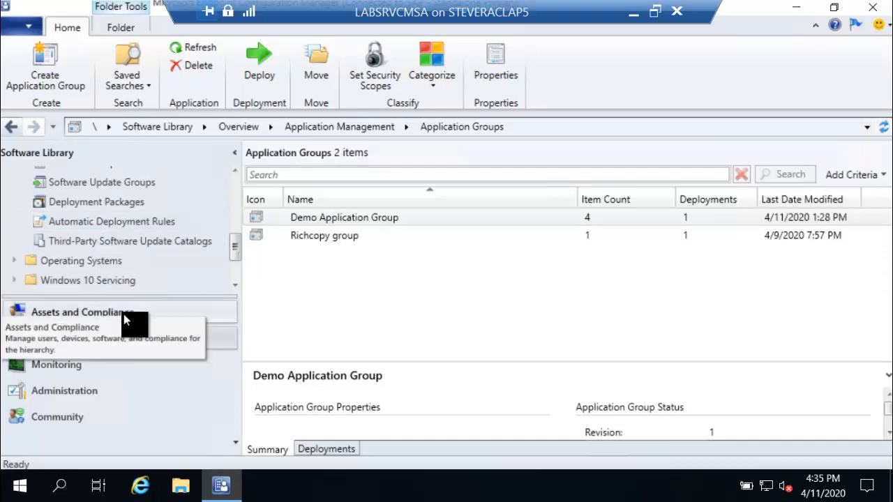
{"action": "scroll", "coordinate": [126, 279], "scroll_direction": "up", "scroll_amount": 3}
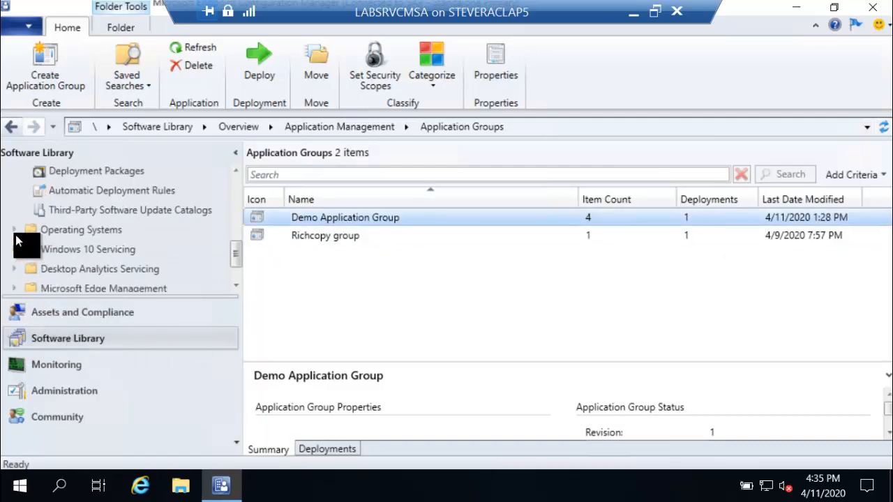
{"action": "left_click", "coordinate": [15, 230]}
{"action": "scroll", "coordinate": [104, 243], "scroll_direction": "down", "scroll_amount": 2}
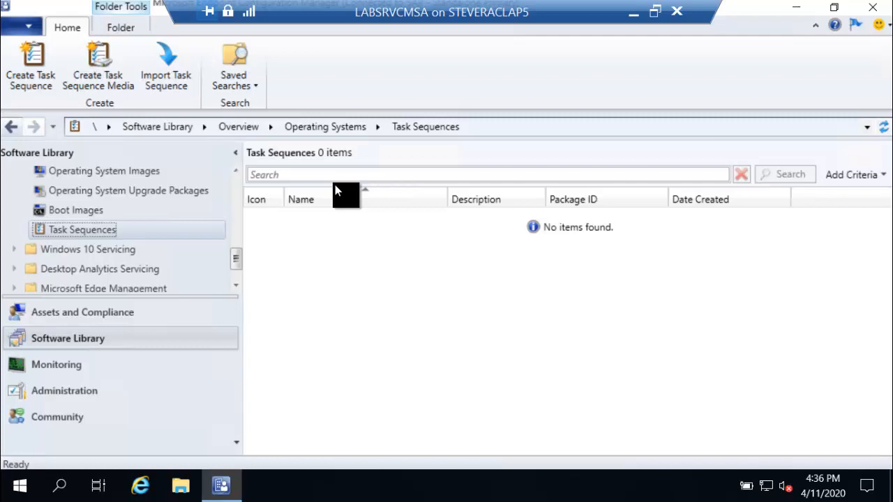
Advance the PowerPoint slide to 'Application Groups – In Action!' and restore the full-screen server session.
{"action": "double_click", "coordinate": [423, 17]}
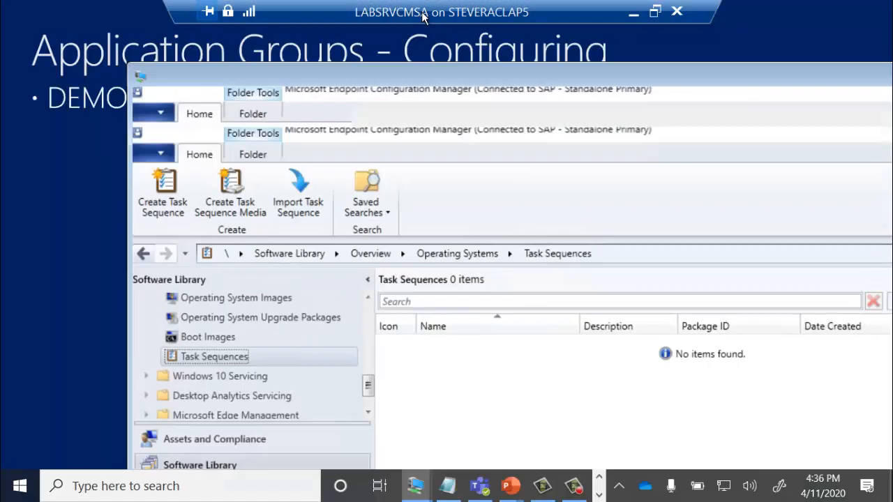
{"action": "left_click_drag", "start_coordinate": [414, 78], "coordinate": [892, 78]}
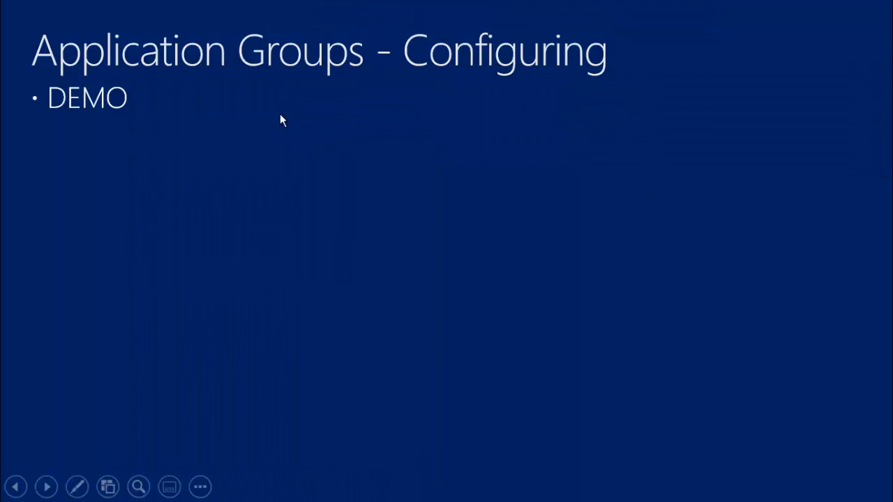
{"action": "left_click", "coordinate": [279, 113]}
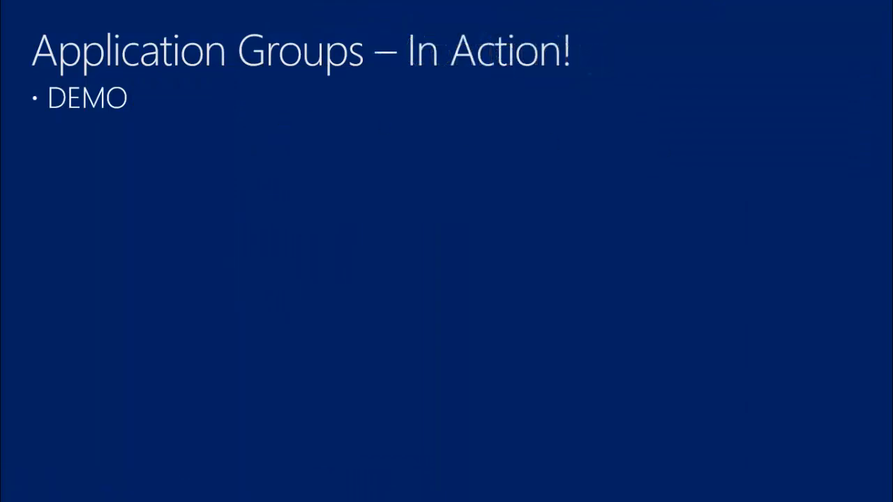
{"action": "left_click_drag", "start_coordinate": [892, 108], "coordinate": [528, 100]}
{"action": "double_click", "coordinate": [528, 100]}
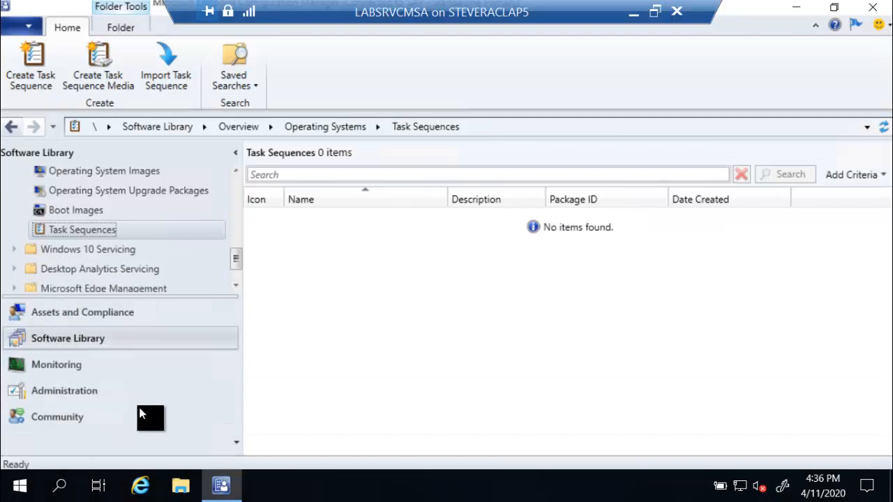
Open Application Groups under Application Management and select Demo Application Group (4 items).
{"action": "scroll", "coordinate": [141, 240], "scroll_direction": "up", "scroll_amount": 2}
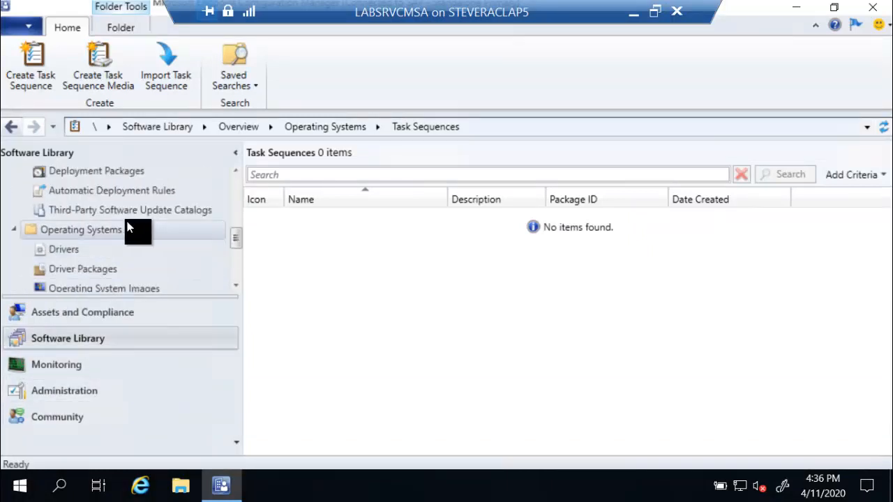
{"action": "scroll", "coordinate": [121, 221], "scroll_direction": "up", "scroll_amount": 4}
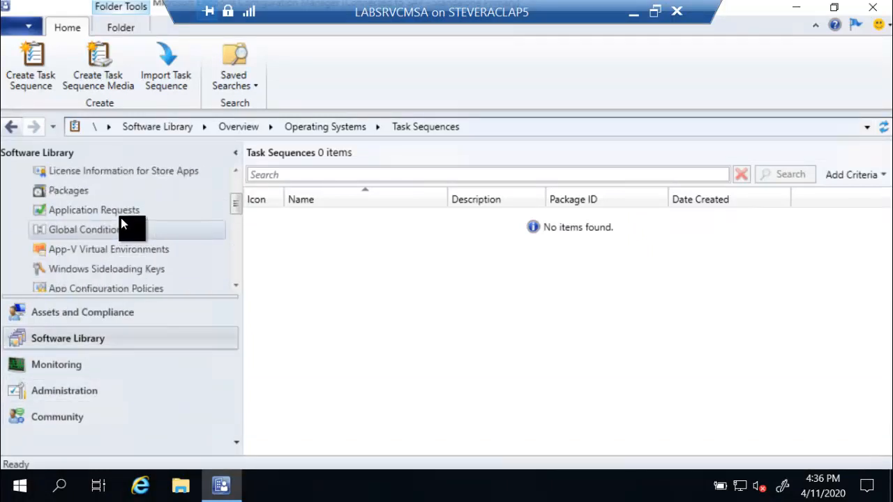
{"action": "scroll", "coordinate": [121, 219], "scroll_direction": "up", "scroll_amount": 2}
{"action": "scroll", "coordinate": [122, 219], "scroll_direction": "down", "scroll_amount": 6}
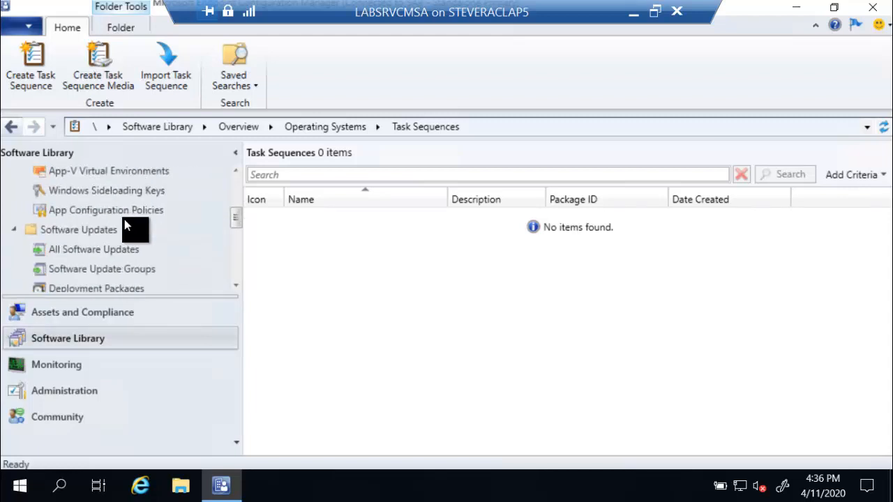
{"action": "scroll", "coordinate": [124, 219], "scroll_direction": "up", "scroll_amount": 2}
{"action": "scroll", "coordinate": [125, 219], "scroll_direction": "up", "scroll_amount": 6}
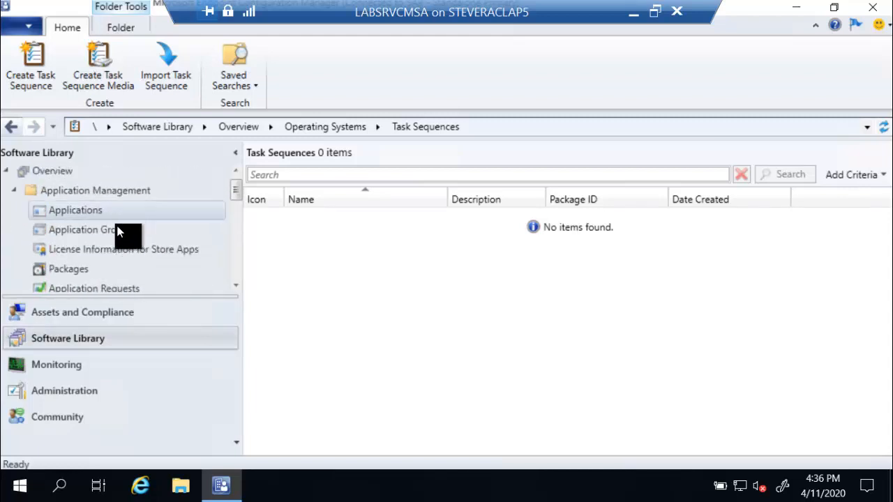
{"action": "left_click", "coordinate": [126, 230]}
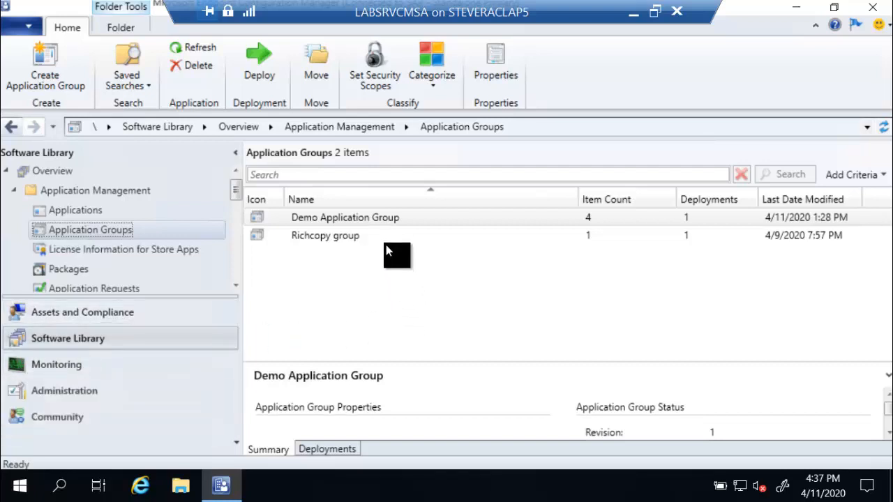
{"action": "left_click", "coordinate": [387, 219]}
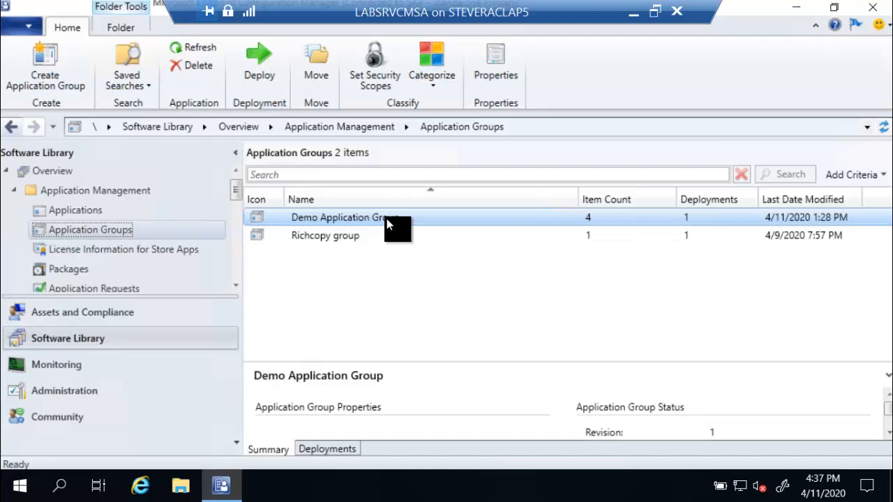
Verify Richcopy group holds only Microsoft RichCopy 4.0, then bring the client VM window into view.
{"action": "right_click", "coordinate": [355, 239]}
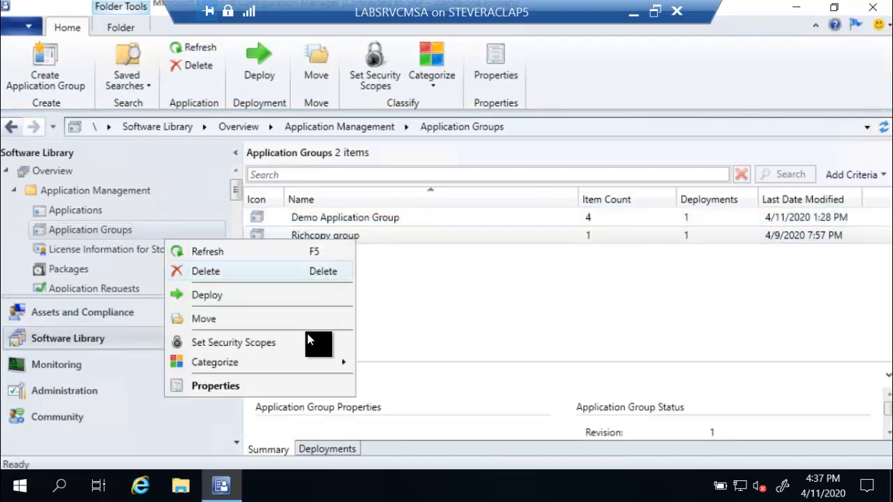
{"action": "left_click", "coordinate": [271, 388]}
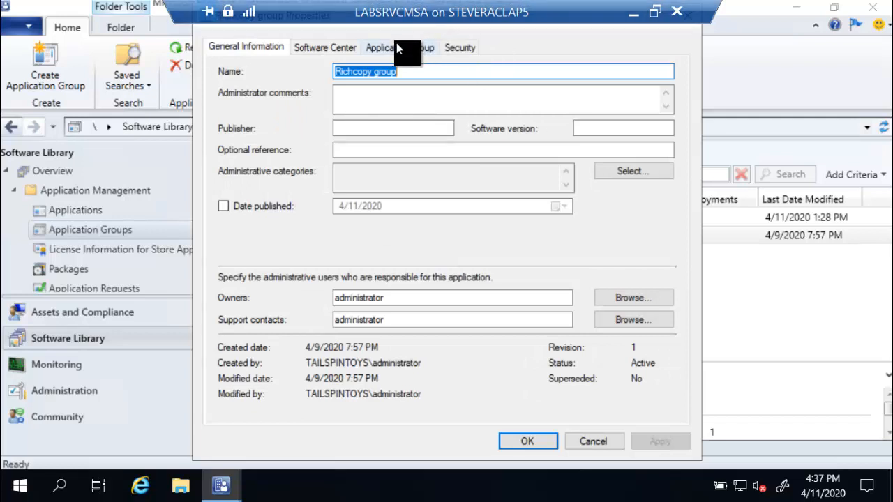
{"action": "left_click", "coordinate": [396, 47]}
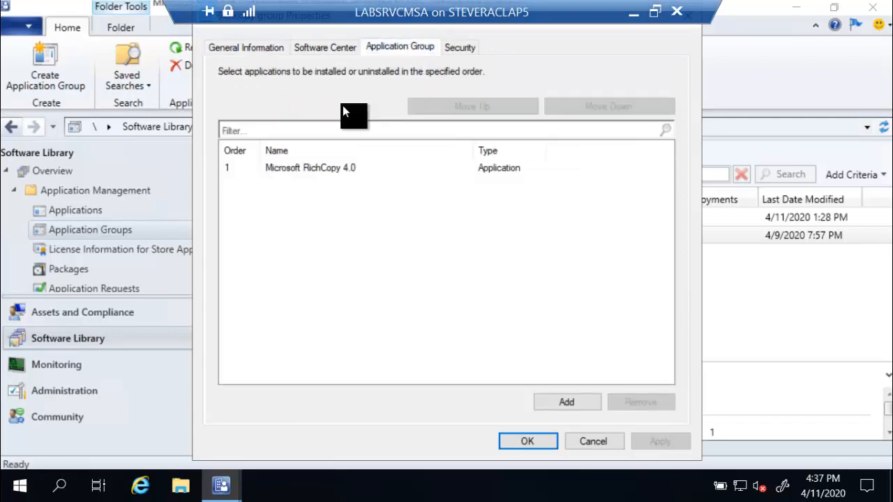
{"action": "left_click", "coordinate": [593, 440]}
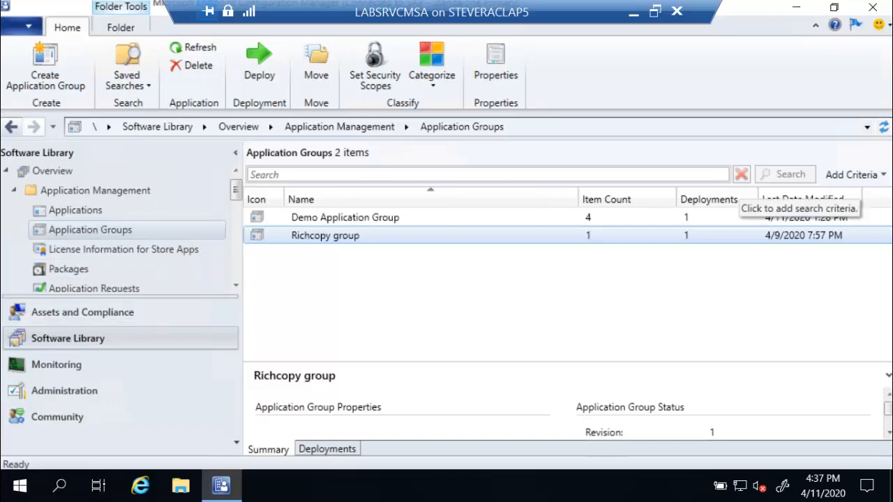
{"action": "left_click_drag", "start_coordinate": [892, 48], "coordinate": [807, 52]}
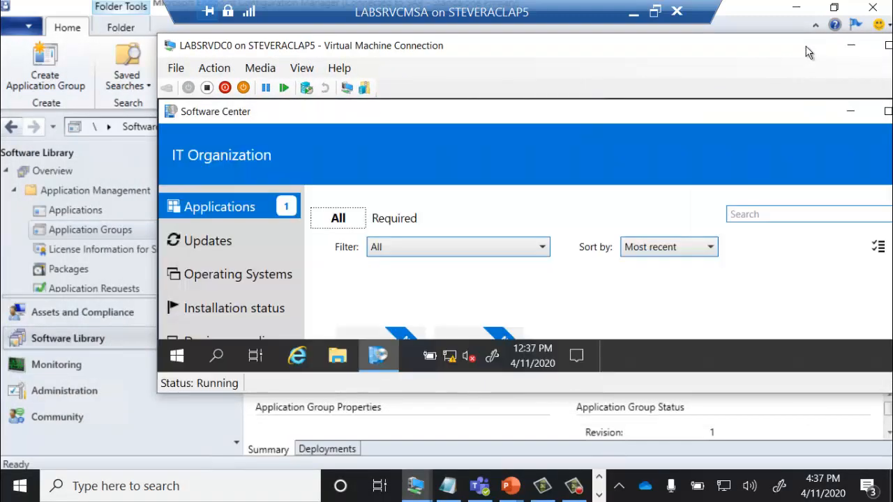
Maximize the client VM and install Richcopy group from Software Center.
{"action": "double_click", "coordinate": [807, 52]}
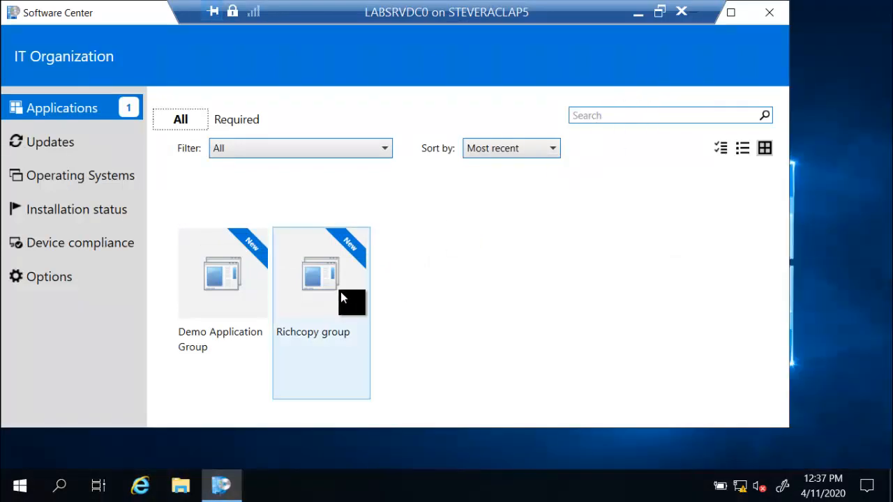
{"action": "left_click", "coordinate": [335, 295]}
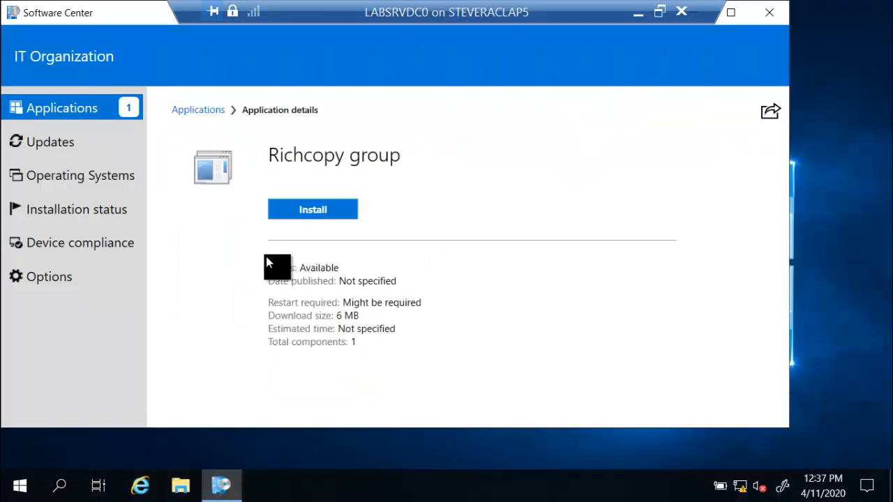
{"action": "left_click", "coordinate": [310, 212]}
{"action": "left_click", "coordinate": [310, 213]}
{"action": "left_click", "coordinate": [313, 212]}
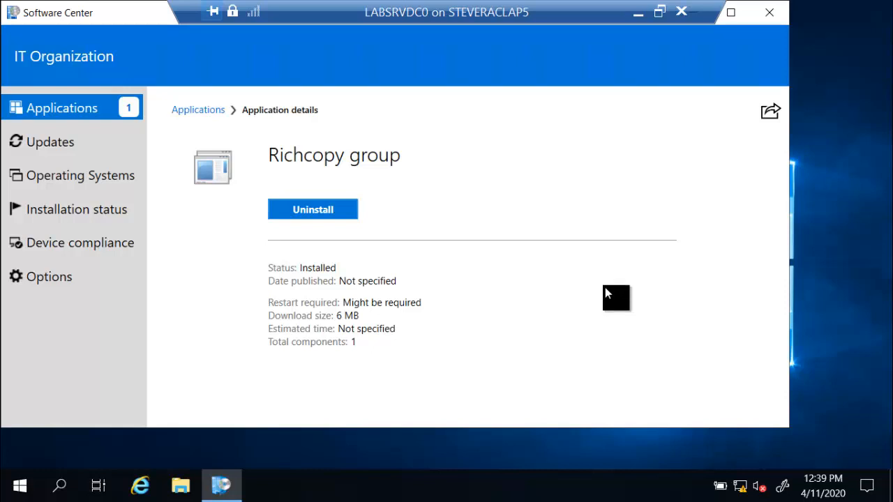
Uninstall Richcopy group and return to the Software Center Applications list.
{"action": "left_click", "coordinate": [339, 214]}
{"action": "left_click", "coordinate": [353, 212]}
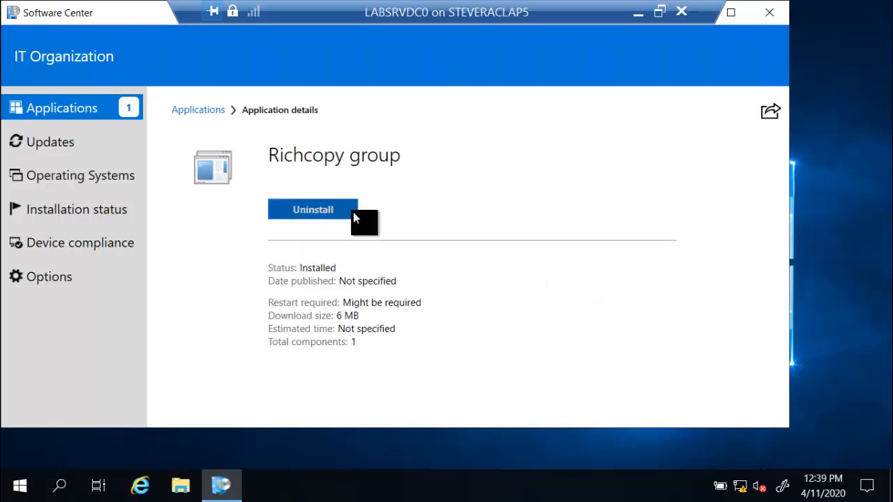
{"action": "left_click", "coordinate": [353, 212]}
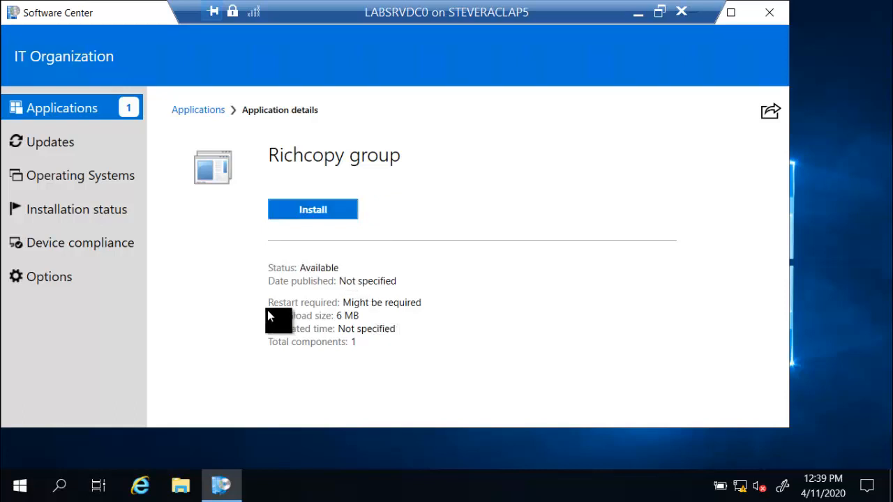
{"action": "left_click", "coordinate": [88, 109]}
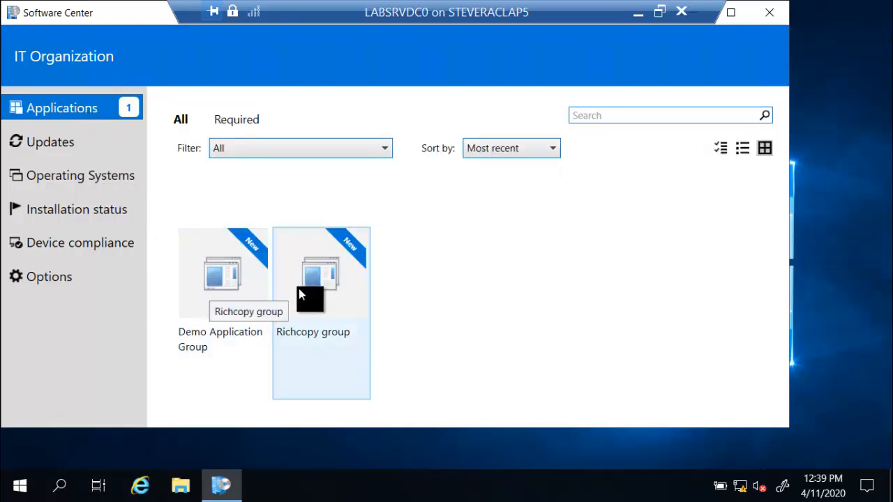
Install the Demo Application Group's four components in Software Center, then bring up the Start menu.
{"action": "left_click", "coordinate": [236, 291]}
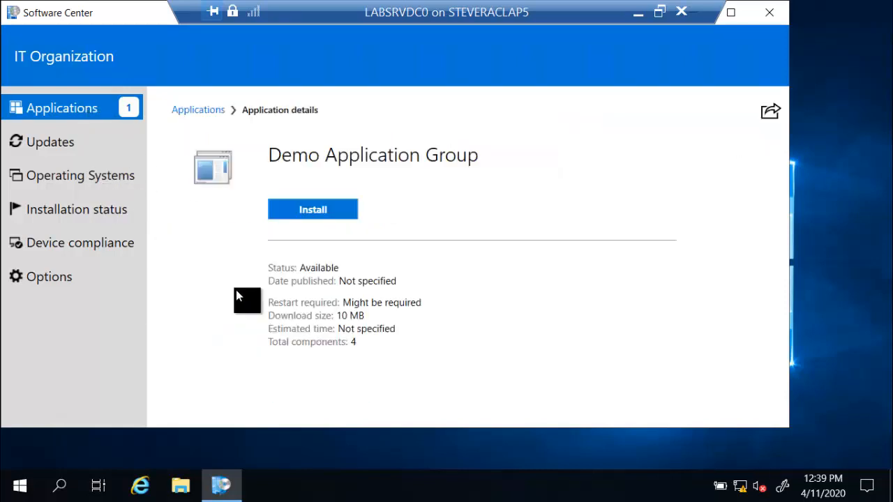
{"action": "left_click", "coordinate": [319, 213]}
{"action": "left_click", "coordinate": [328, 209]}
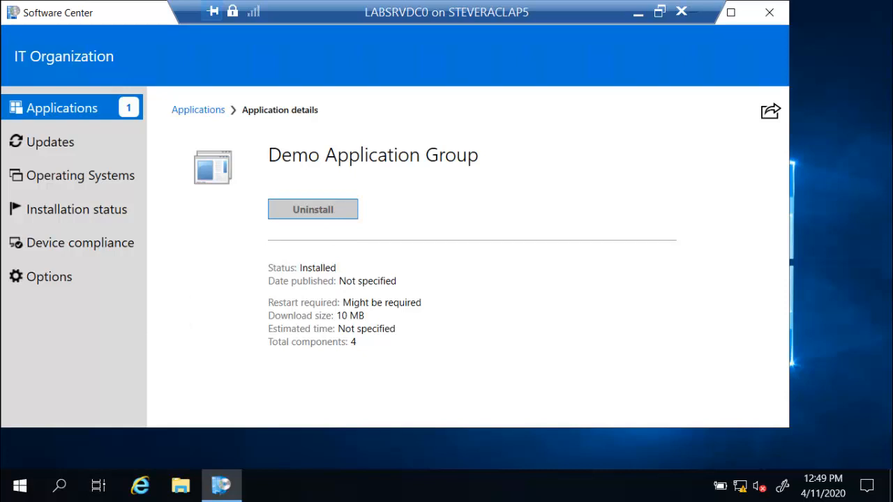
{"action": "left_click", "coordinate": [17, 485]}
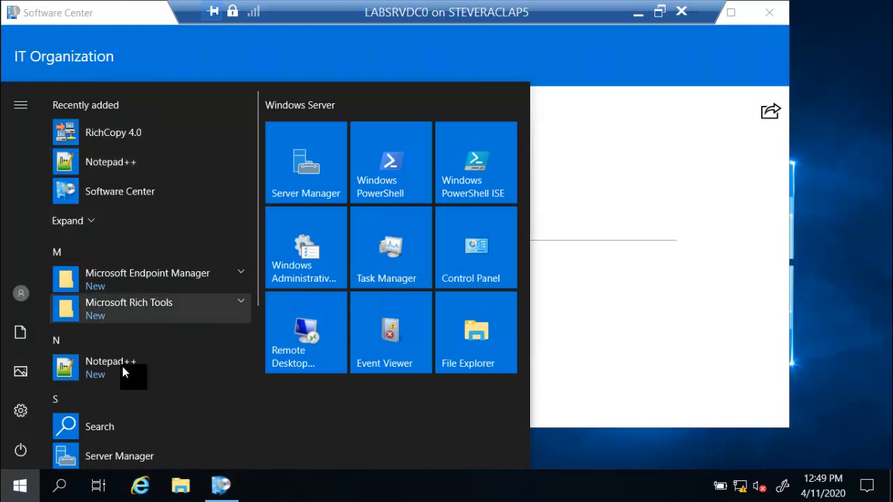
Delete the robocopy folder and BAT1installed.txt from Local Disk (C:) in File Explorer.
{"action": "left_click", "coordinate": [179, 486]}
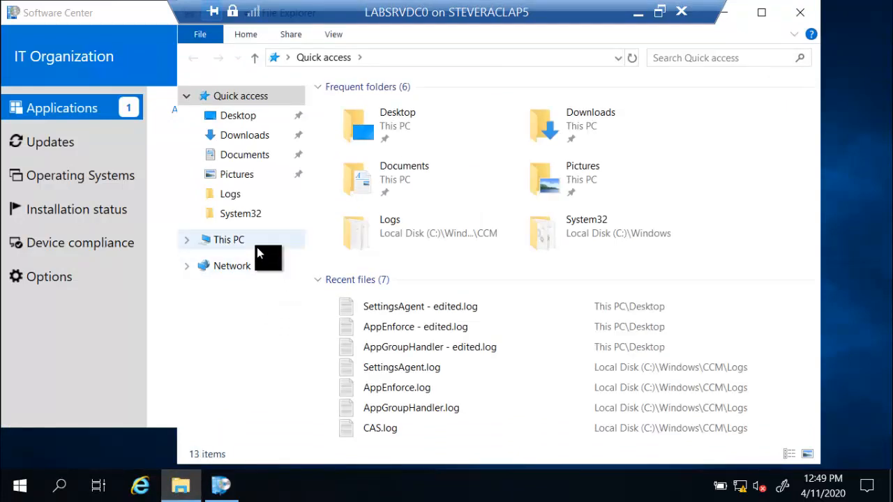
{"action": "left_click", "coordinate": [242, 244]}
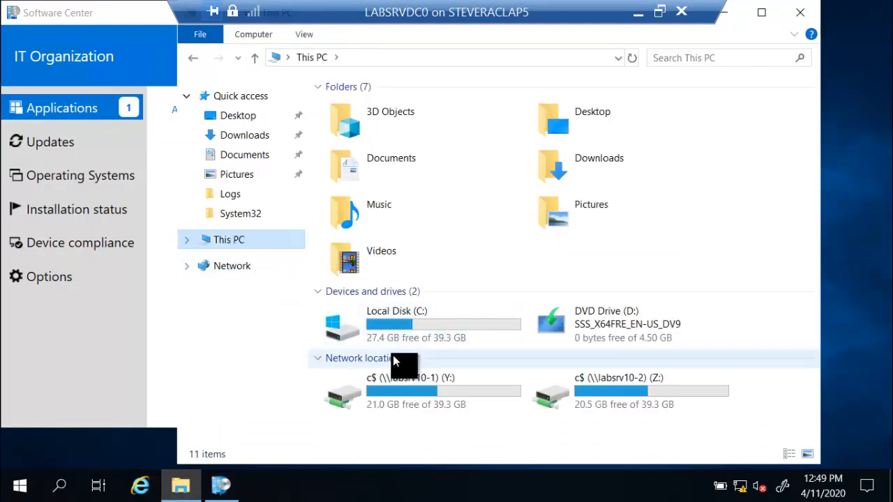
{"action": "double_click", "coordinate": [393, 328]}
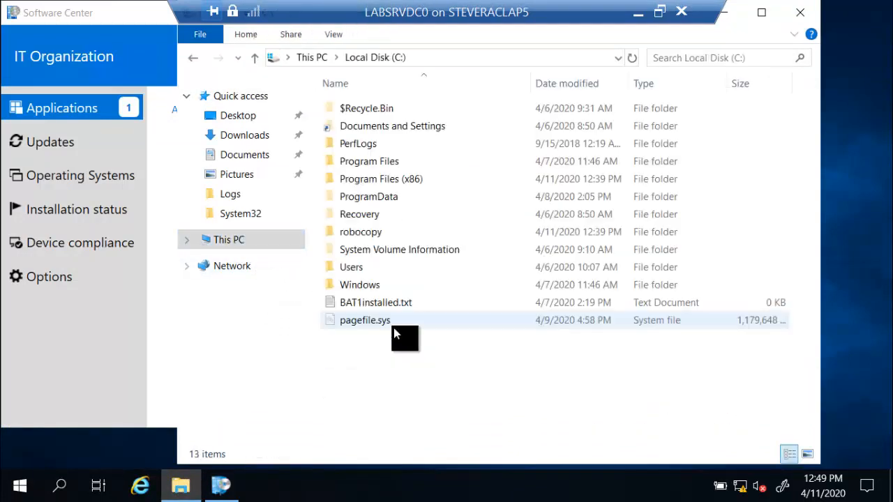
{"action": "left_click", "coordinate": [361, 308]}
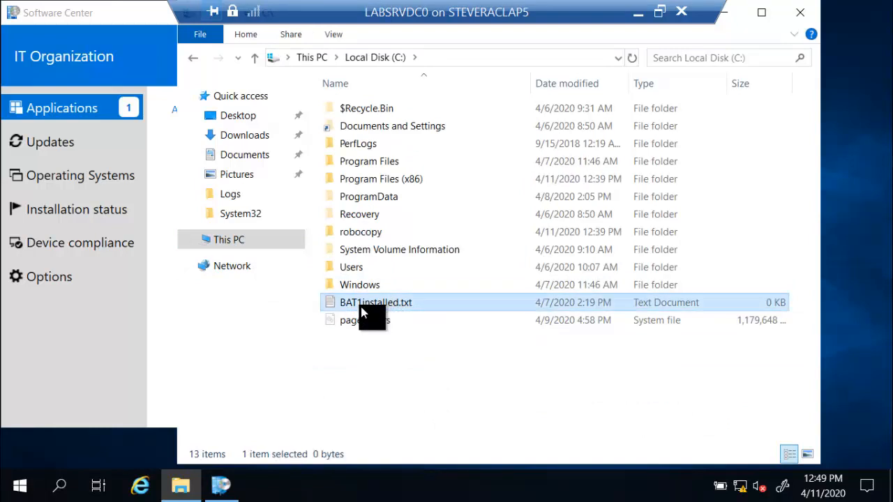
{"action": "double_click", "coordinate": [371, 236]}
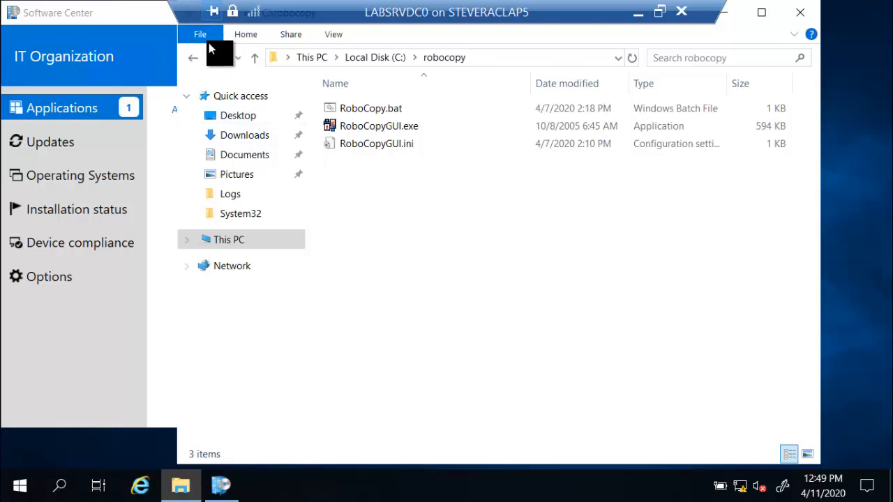
{"action": "left_click", "coordinate": [198, 59]}
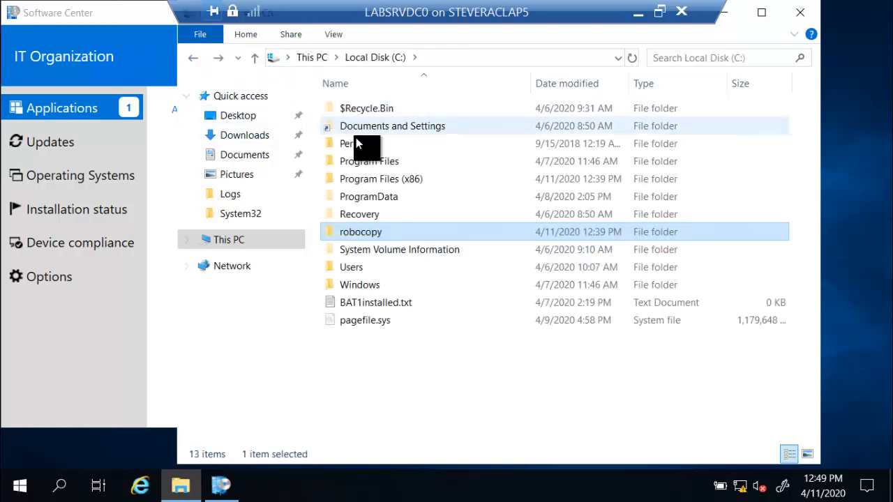
{"action": "key", "text": "Delete"}
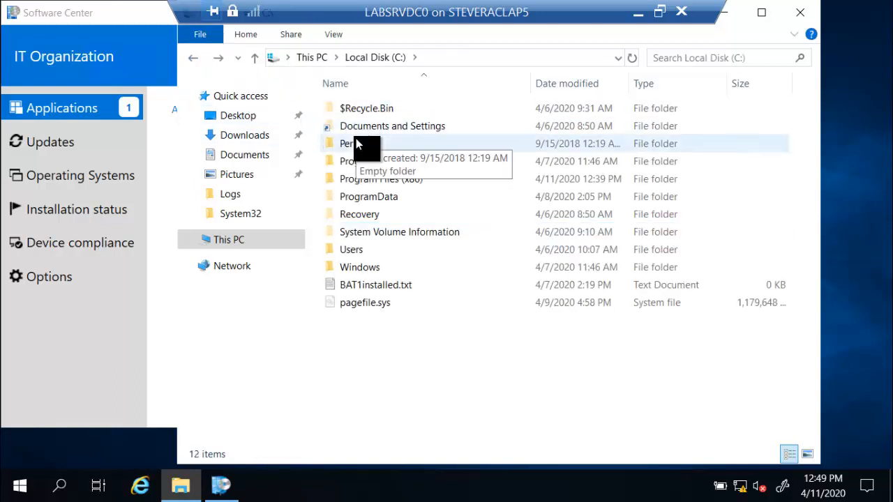
{"action": "left_click", "coordinate": [382, 292]}
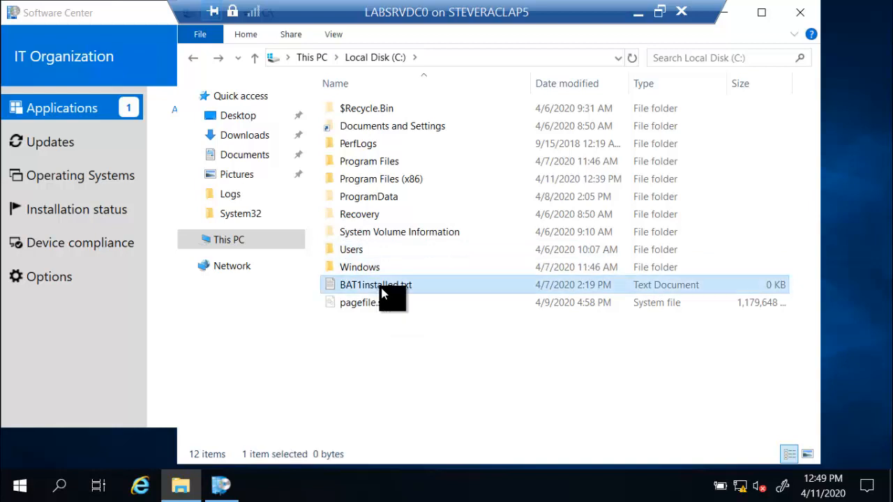
{"action": "key", "text": "Delete"}
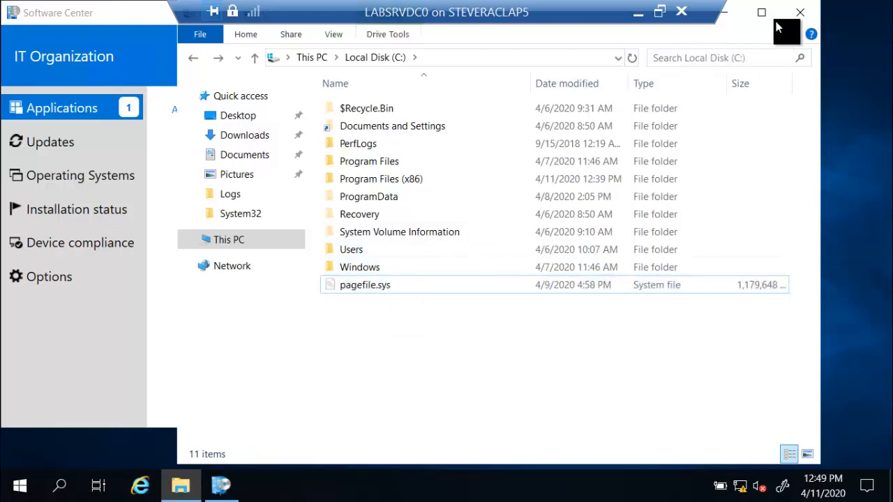
Close File Explorer and search Windows for 'control panel'.
{"action": "left_click", "coordinate": [799, 12]}
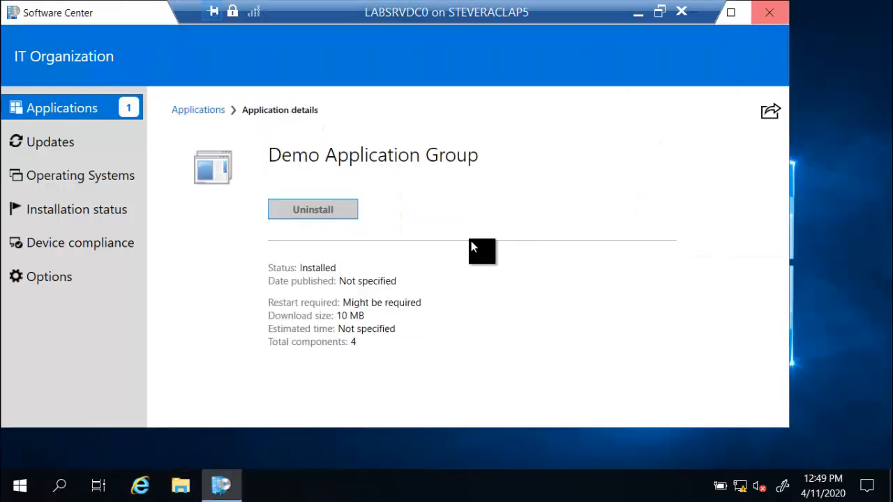
{"action": "left_click", "coordinate": [59, 489]}
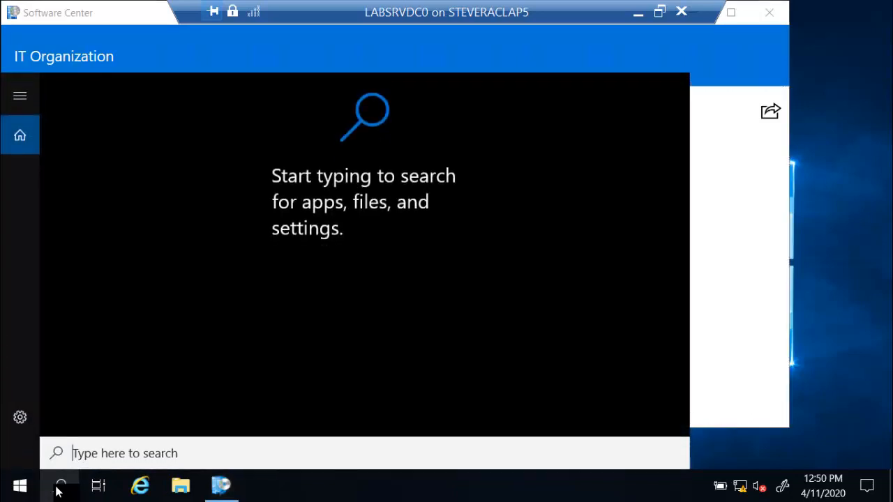
{"action": "type", "text": "con"}
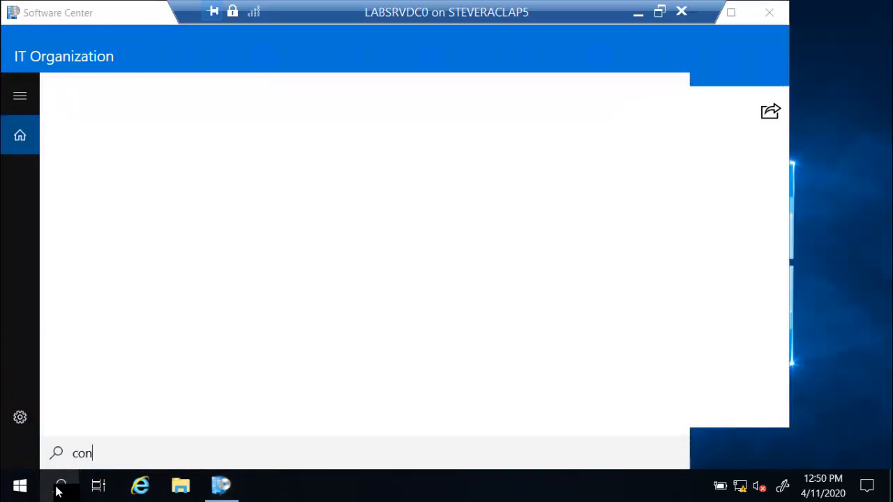
{"action": "type", "text": "trol panel"}
Open Control Panel maximized and go to the installed programs list.
{"action": "key", "text": "Return"}
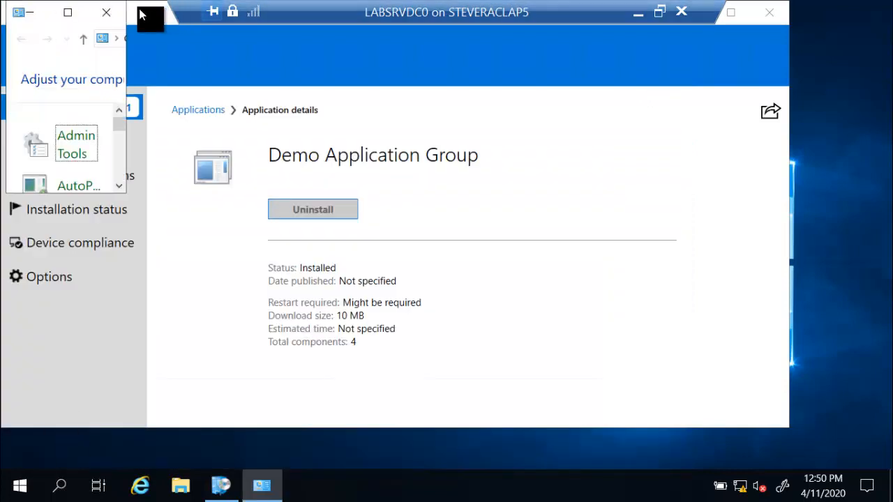
{"action": "left_click", "coordinate": [75, 14]}
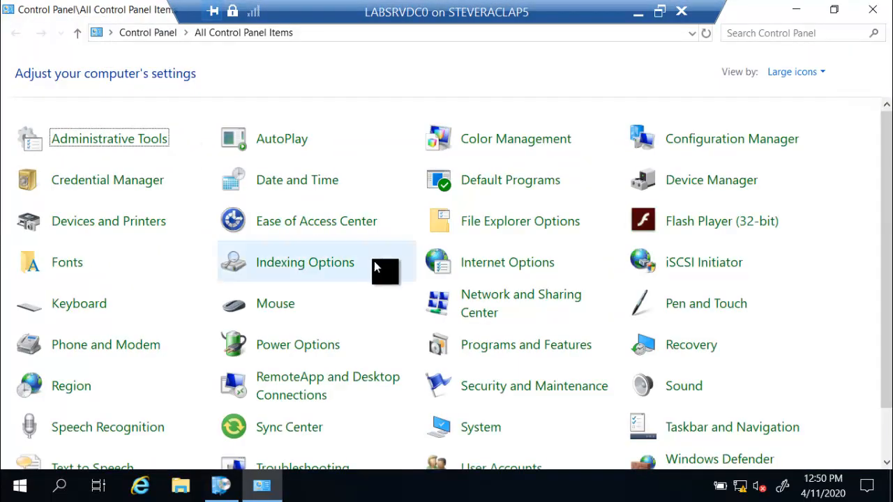
{"action": "scroll", "coordinate": [374, 261], "scroll_direction": "down", "scroll_amount": 1}
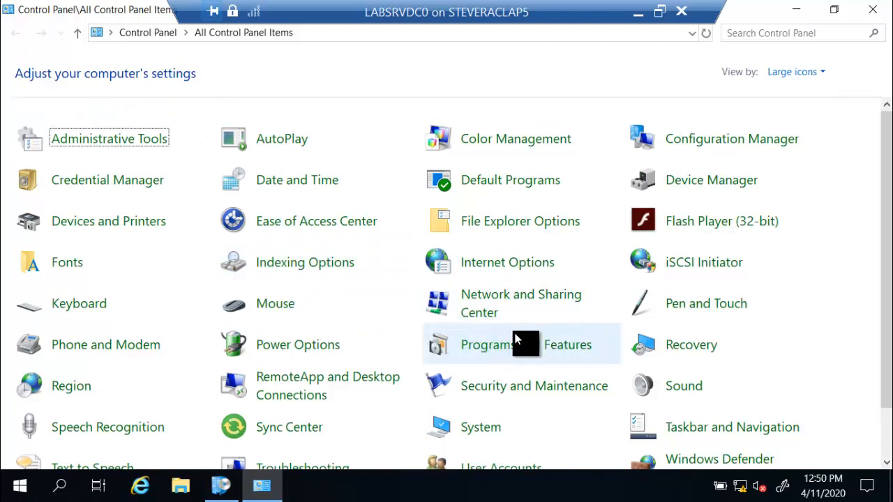
{"action": "left_click", "coordinate": [507, 346]}
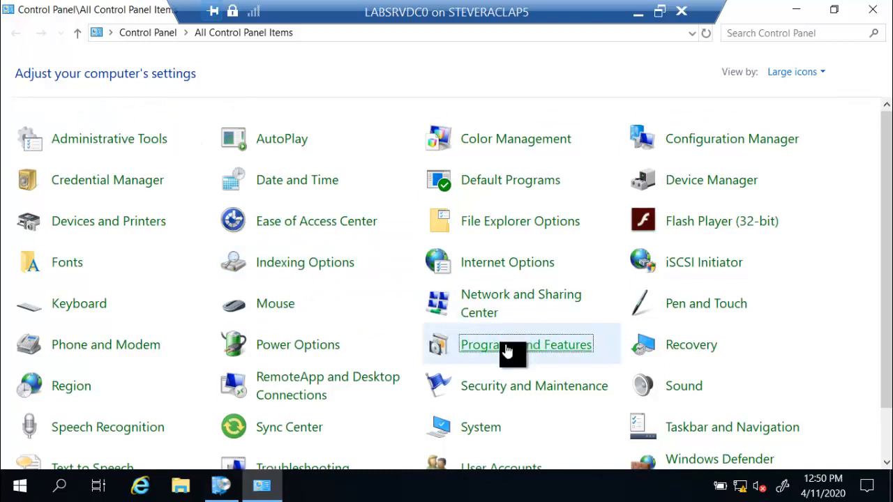
Uninstall Microsoft RichCopy 4.0, then start uninstalling Notepad++ (32-bit x86).
{"action": "left_click", "coordinate": [213, 176]}
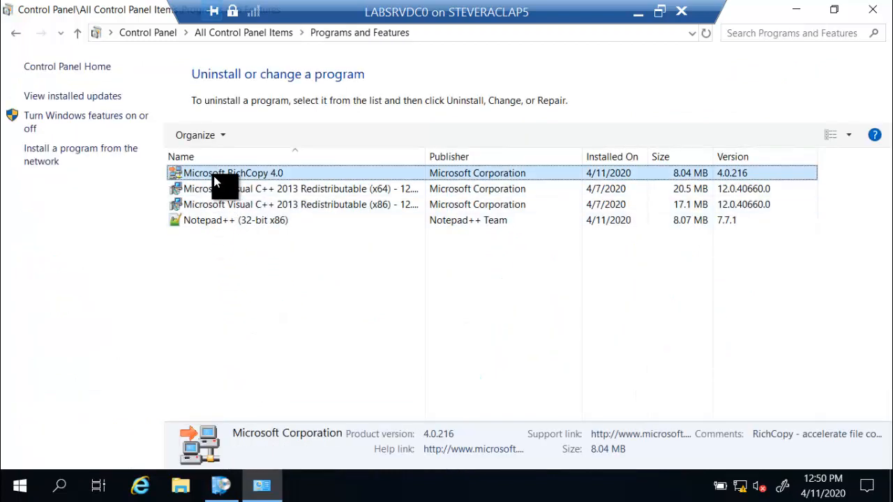
{"action": "left_click", "coordinate": [264, 138]}
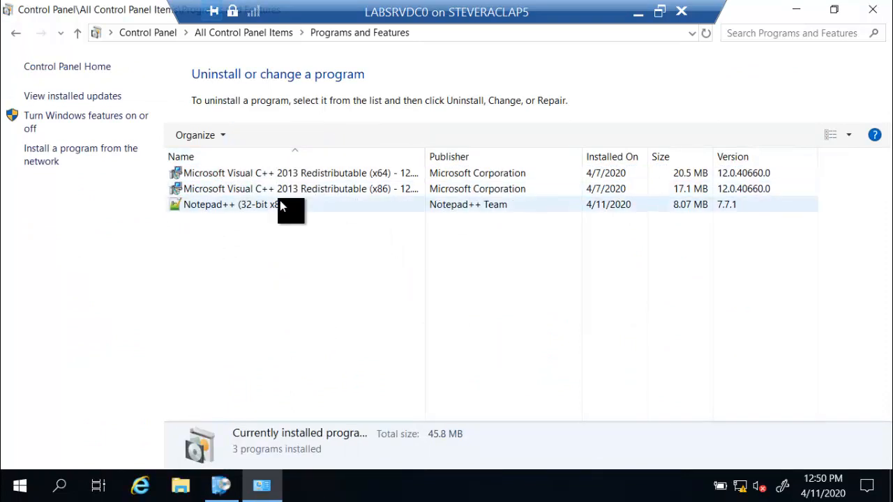
{"action": "left_click", "coordinate": [280, 202]}
{"action": "left_click", "coordinate": [262, 137]}
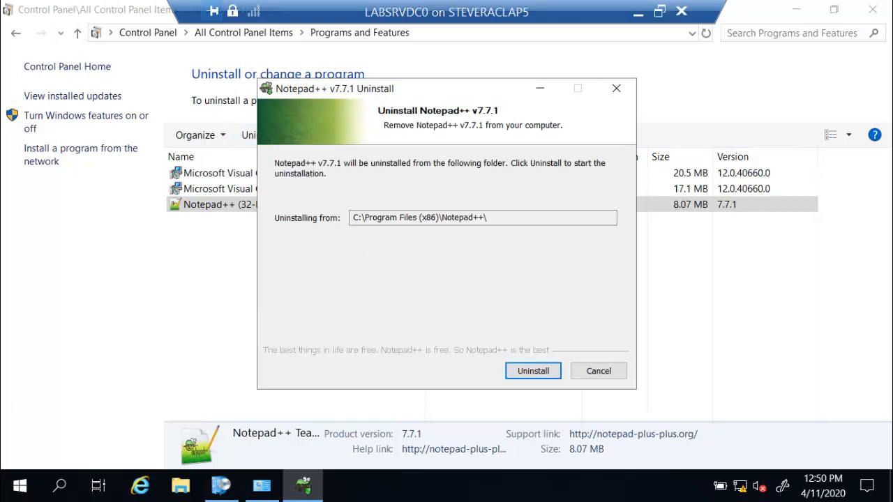
Complete the Notepad++ v7.7.1 uninstall, answering the keep-settings prompt, then close Control Panel.
{"action": "left_click", "coordinate": [524, 374]}
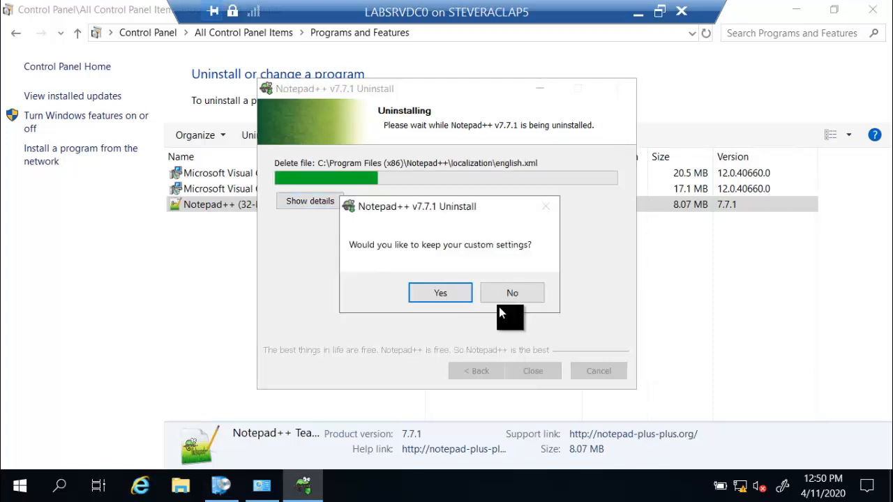
{"action": "left_click", "coordinate": [520, 290]}
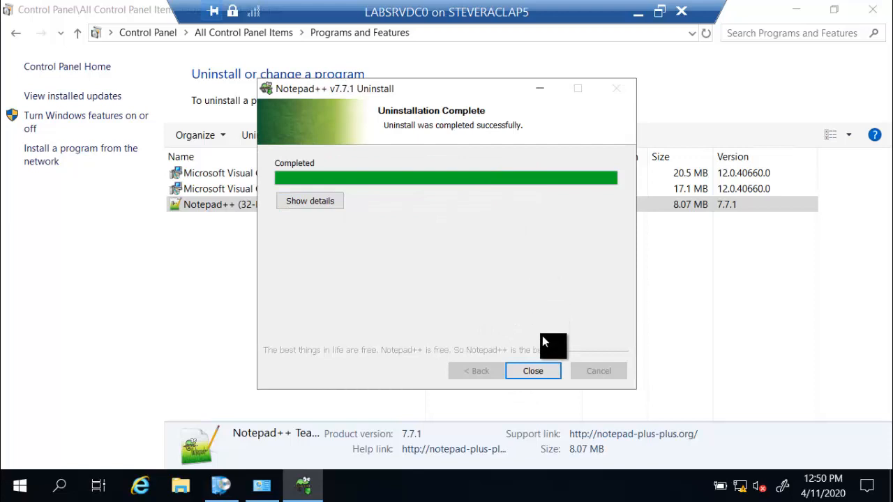
{"action": "left_click", "coordinate": [533, 374]}
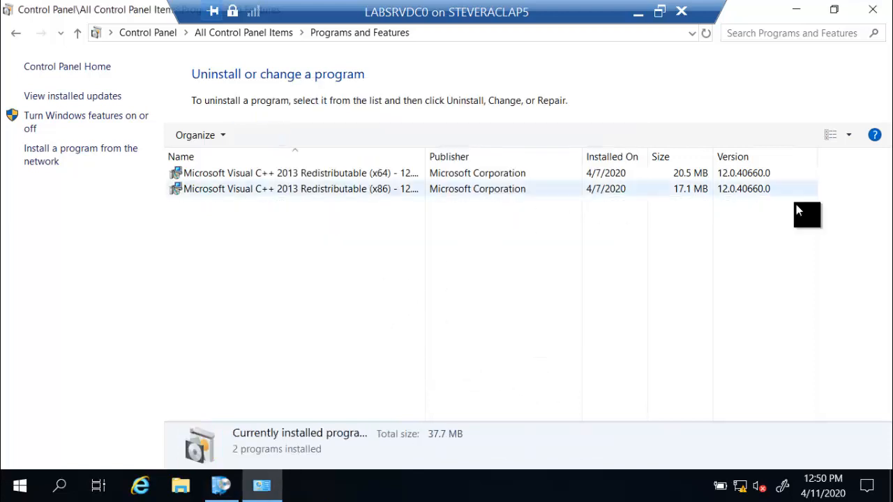
{"action": "left_click", "coordinate": [868, 8]}
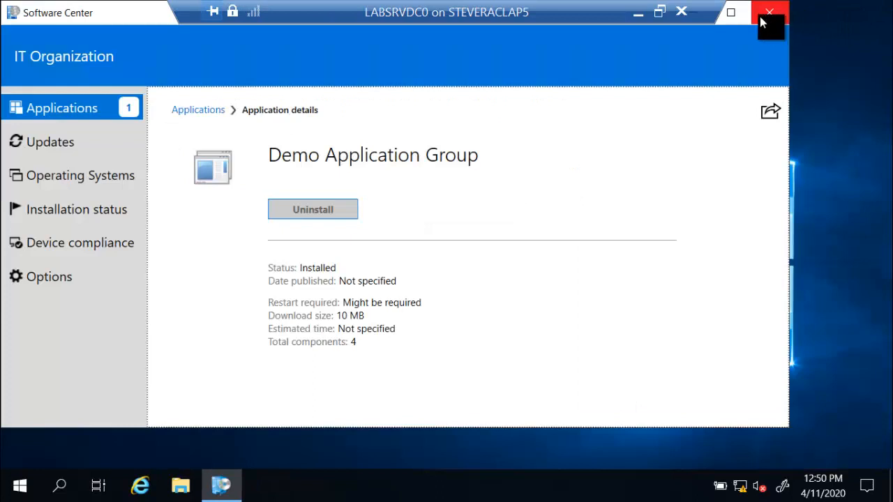
Open AppGroupHandler - edited.log from the desktop in a maximized Notepad window.
{"action": "left_click_drag", "start_coordinate": [601, 14], "coordinate": [554, 18]}
{"action": "left_click", "coordinate": [693, 13]}
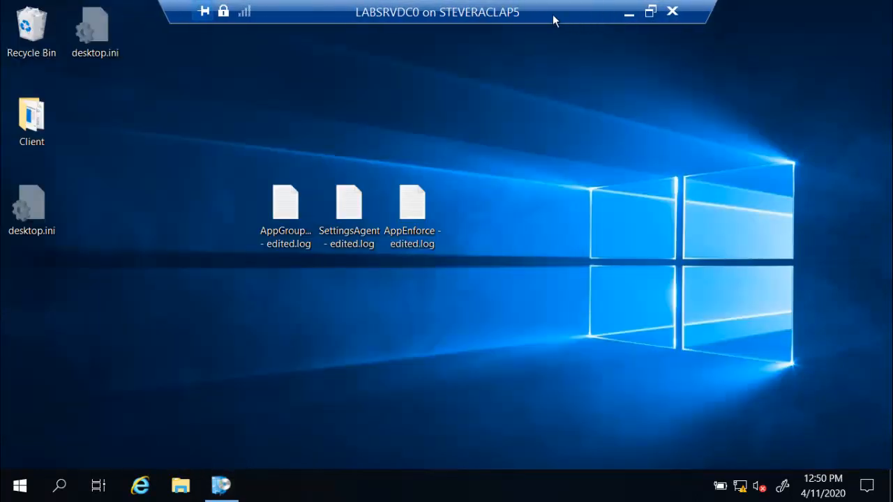
{"action": "double_click", "coordinate": [285, 204]}
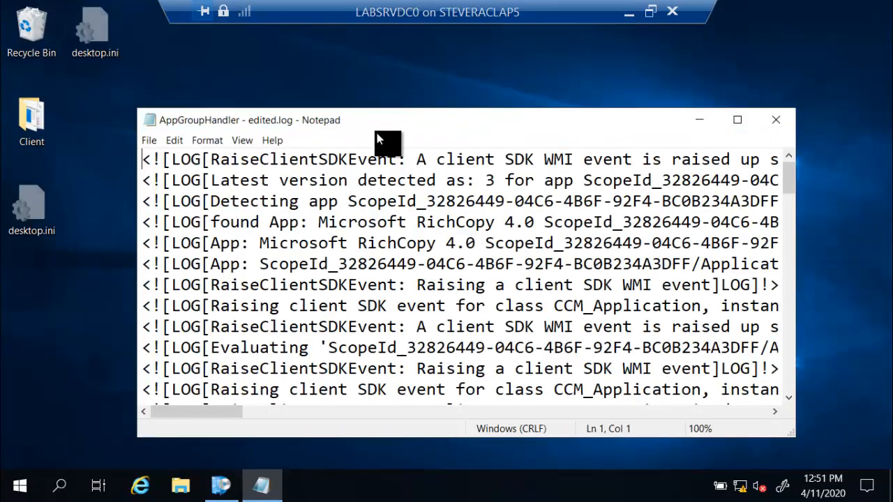
{"action": "double_click", "coordinate": [380, 121]}
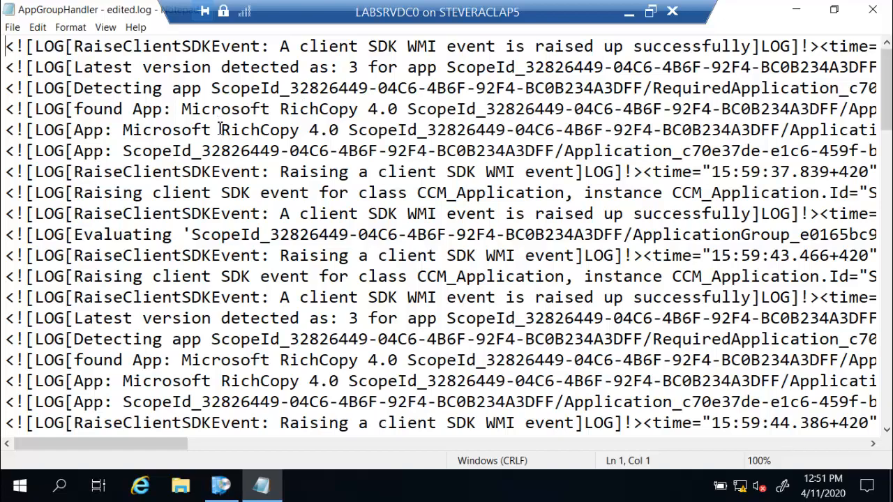
Scroll through the log's RichCopy 4.0 entries, highlighting the 'Uninstalling app:' line.
{"action": "scroll", "coordinate": [220, 125], "scroll_direction": "down", "scroll_amount": 5}
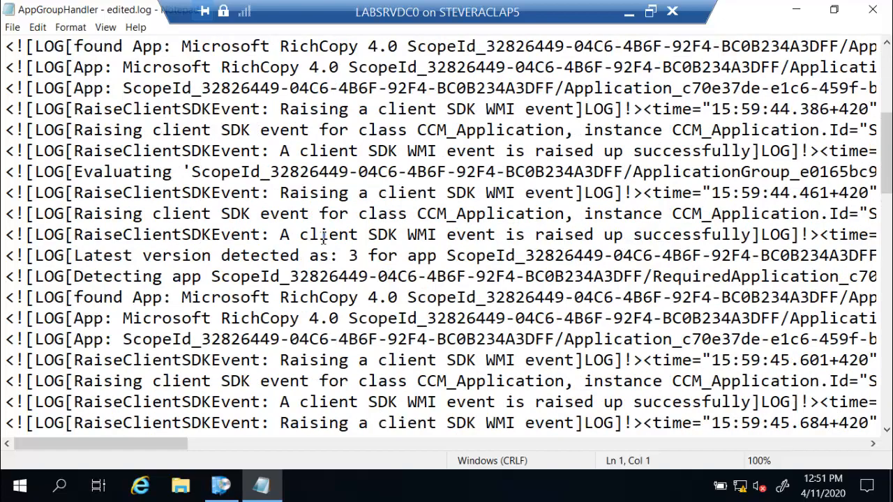
{"action": "scroll", "coordinate": [285, 311], "scroll_direction": "down", "scroll_amount": 1}
{"action": "scroll", "coordinate": [292, 299], "scroll_direction": "down", "scroll_amount": 3}
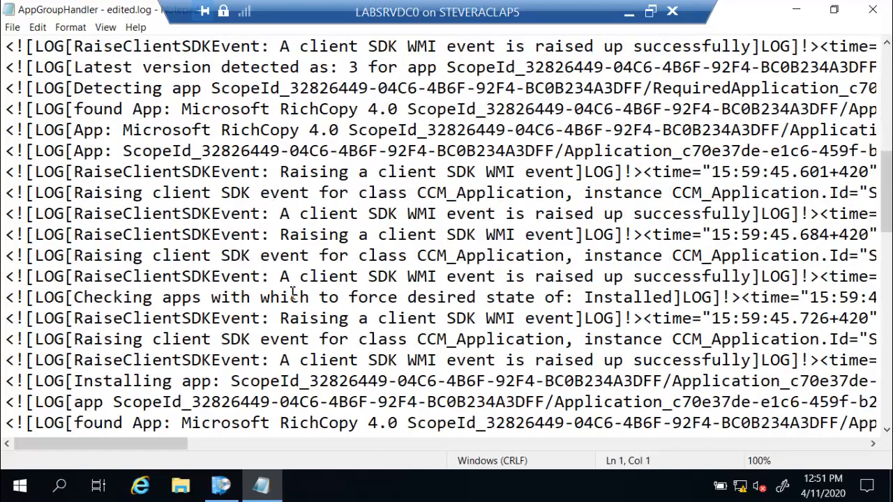
{"action": "scroll", "coordinate": [292, 294], "scroll_direction": "down", "scroll_amount": 2}
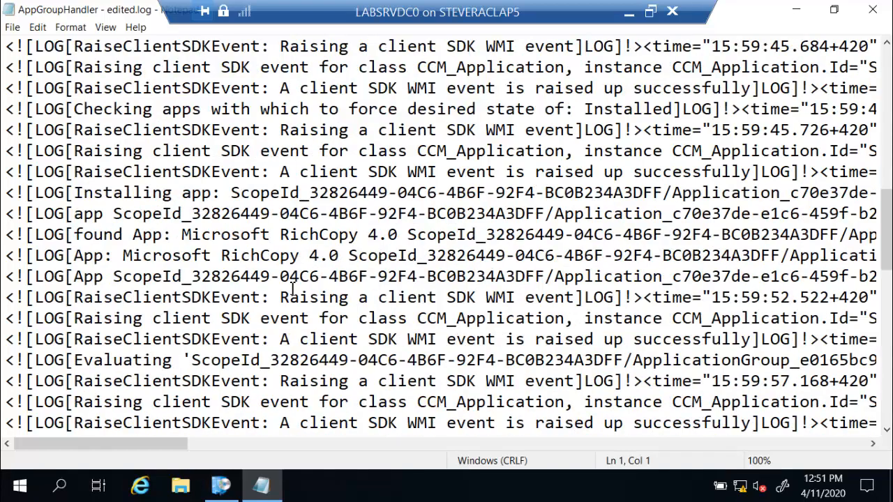
{"action": "scroll", "coordinate": [293, 289], "scroll_direction": "down", "scroll_amount": 5}
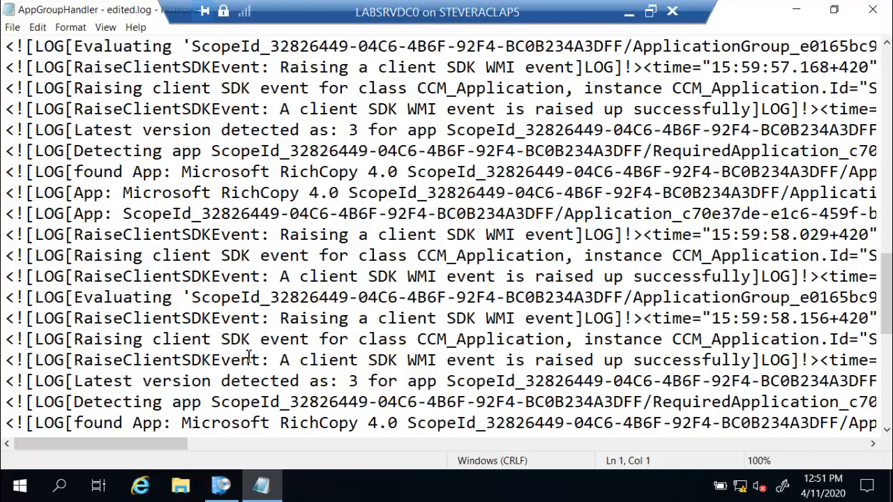
{"action": "scroll", "coordinate": [249, 357], "scroll_direction": "down", "scroll_amount": 7}
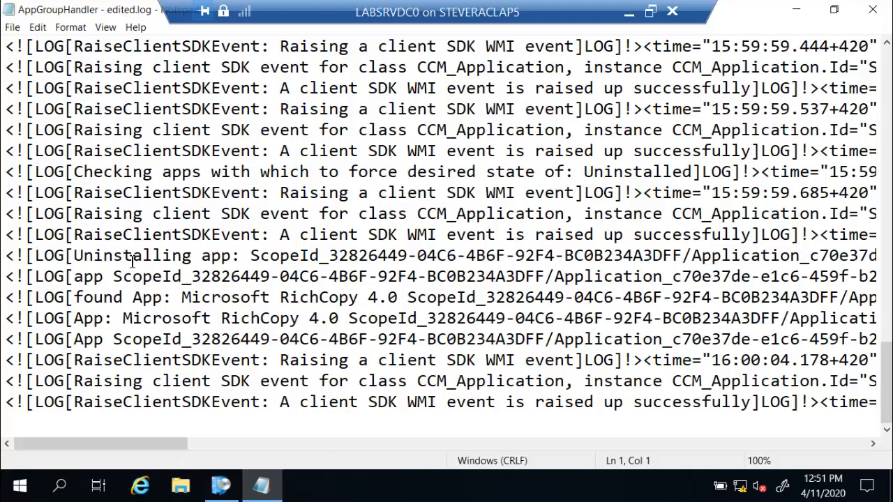
{"action": "scroll", "coordinate": [132, 260], "scroll_direction": "up", "scroll_amount": 1}
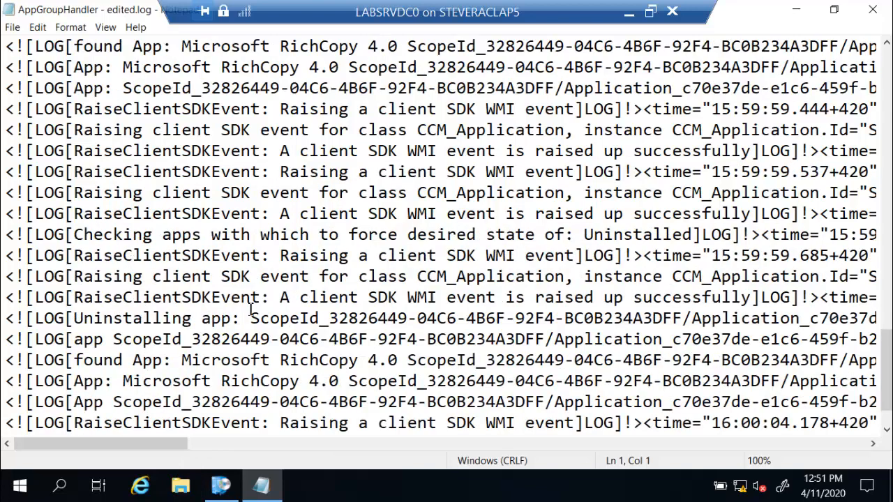
{"action": "left_click_drag", "start_coordinate": [251, 318], "coordinate": [73, 318]}
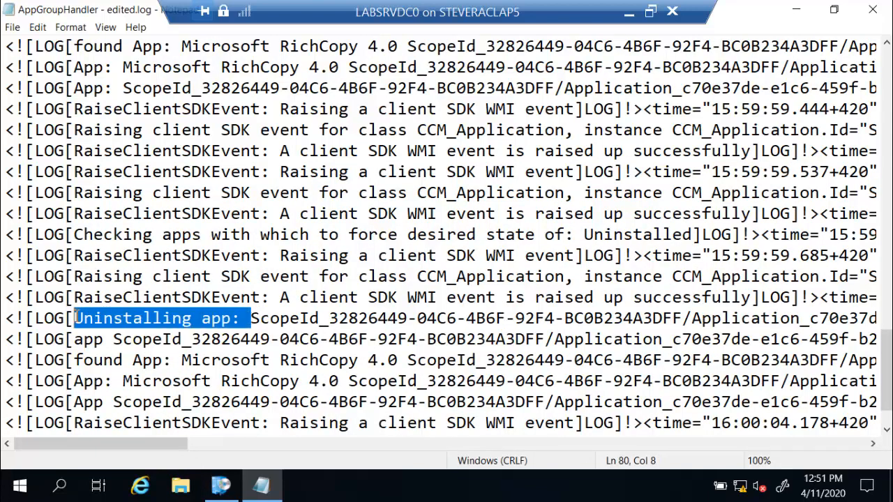
{"action": "scroll", "coordinate": [310, 288], "scroll_direction": "up", "scroll_amount": 1}
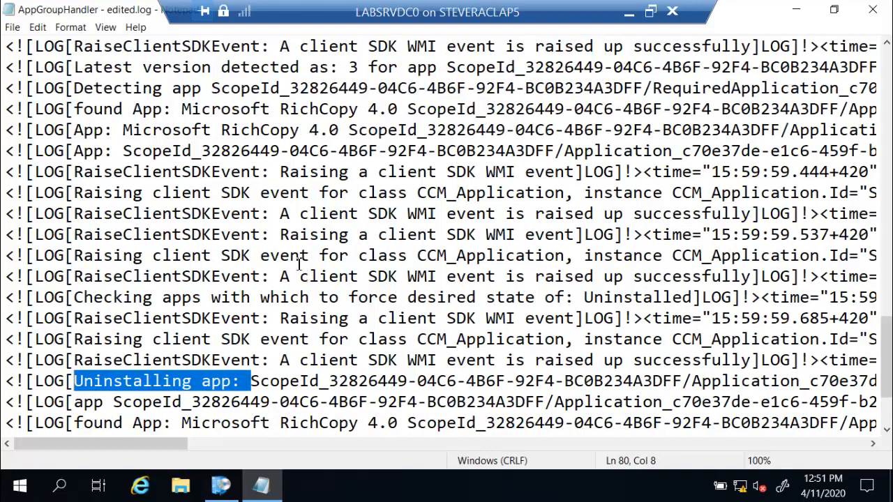
{"action": "scroll", "coordinate": [298, 250], "scroll_direction": "up", "scroll_amount": 1}
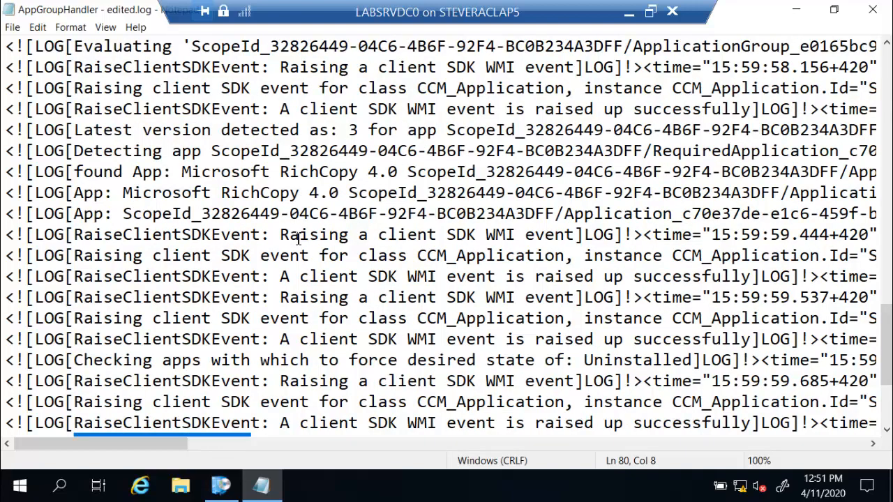
{"action": "scroll", "coordinate": [298, 239], "scroll_direction": "up", "scroll_amount": 1}
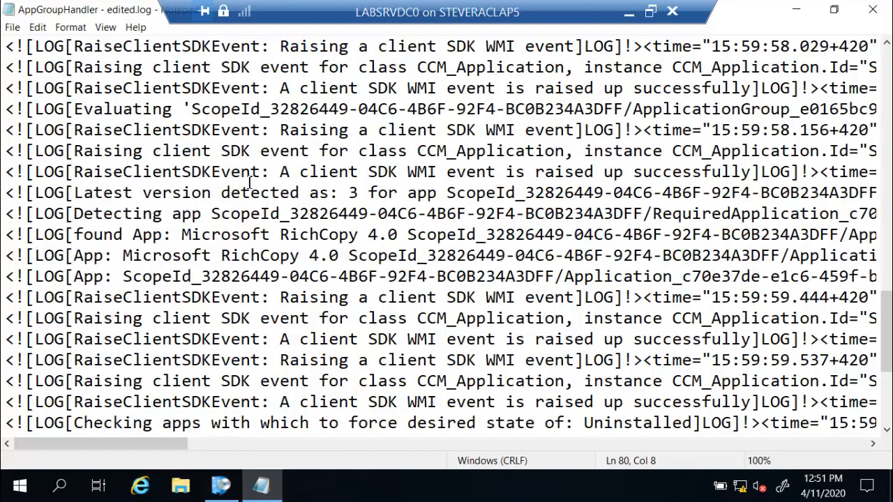
{"action": "scroll", "coordinate": [256, 195], "scroll_direction": "up", "scroll_amount": 1}
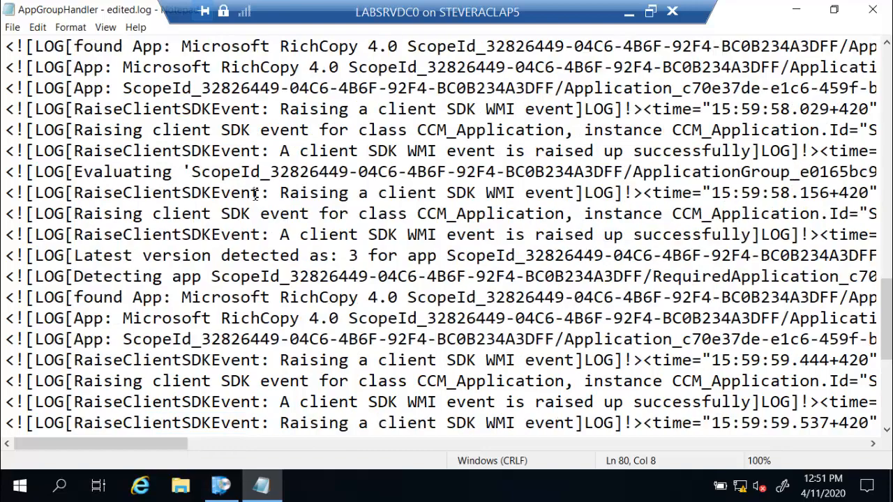
{"action": "scroll", "coordinate": [256, 195], "scroll_direction": "up", "scroll_amount": 2}
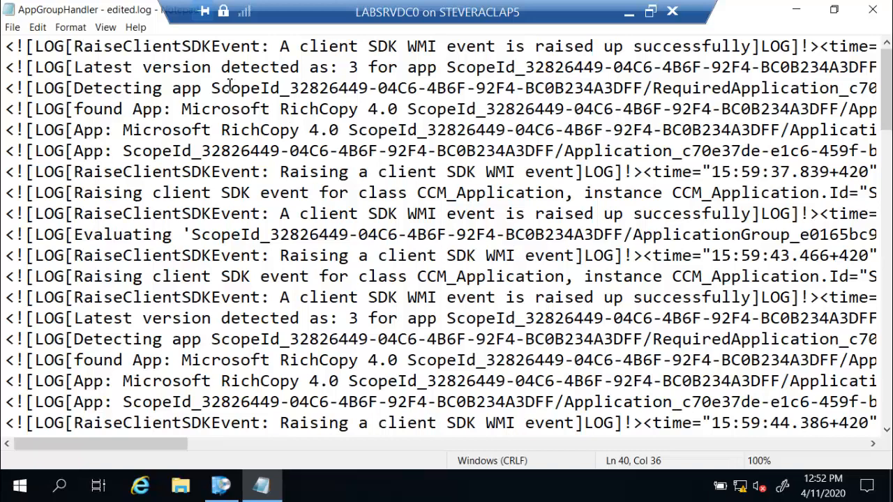
Search the log for 'installing', then 'install', to reach the InstallState: Installed entry.
{"action": "left_click", "coordinate": [222, 85]}
{"action": "key", "text": "ctrl+f"}
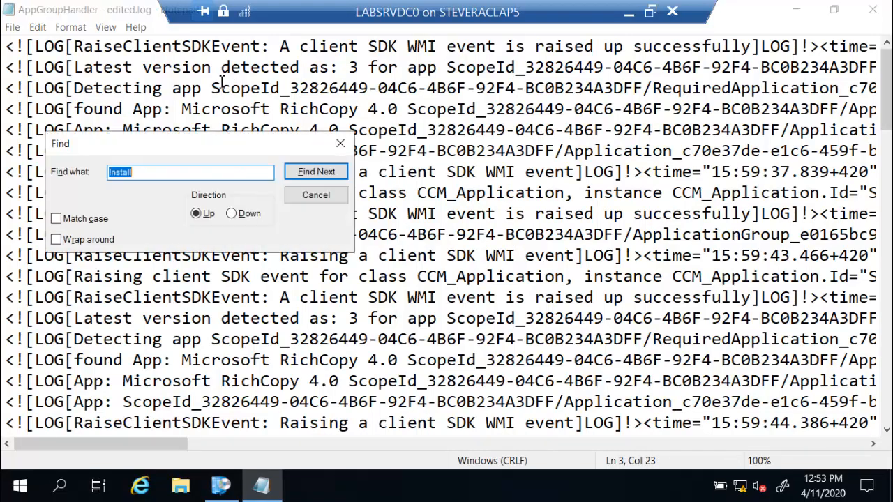
{"action": "type", "text": "installing"}
{"action": "left_click", "coordinate": [236, 214]}
{"action": "left_click", "coordinate": [303, 173]}
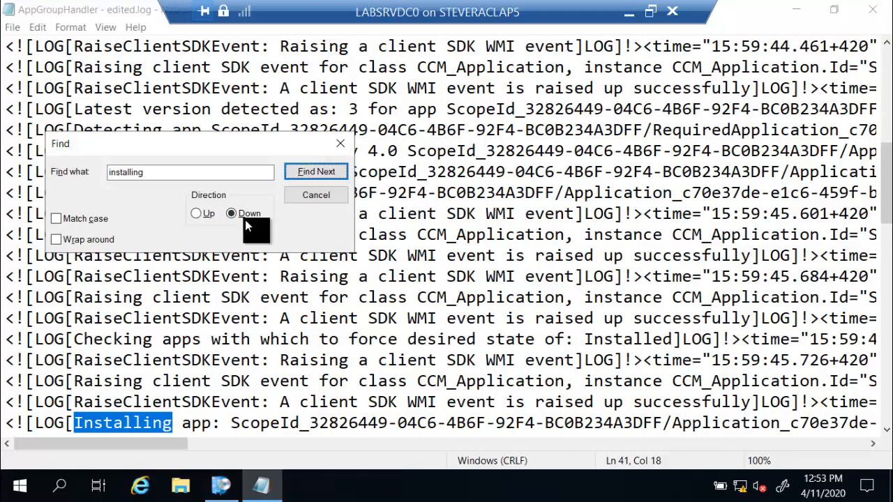
{"action": "left_click", "coordinate": [230, 176]}
{"action": "key", "text": "BackSpace"}
{"action": "key", "text": "BackSpace"}
{"action": "key", "text": "BackSpace"}
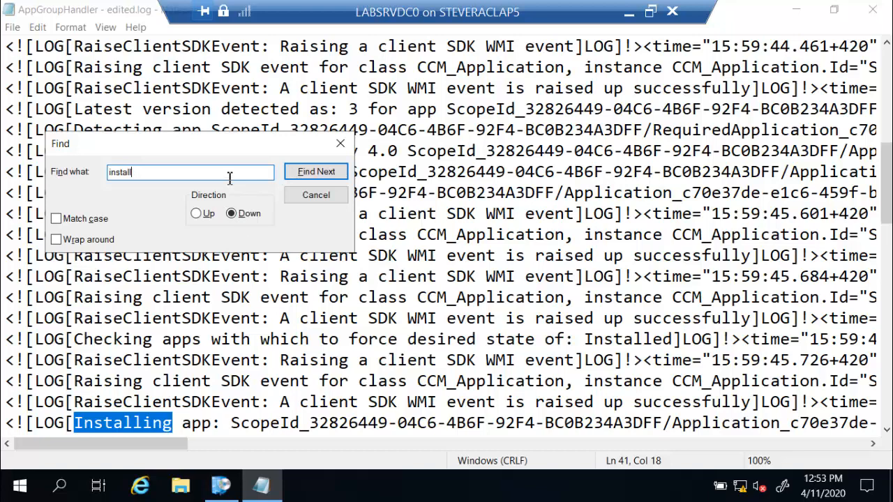
{"action": "key", "text": "Return"}
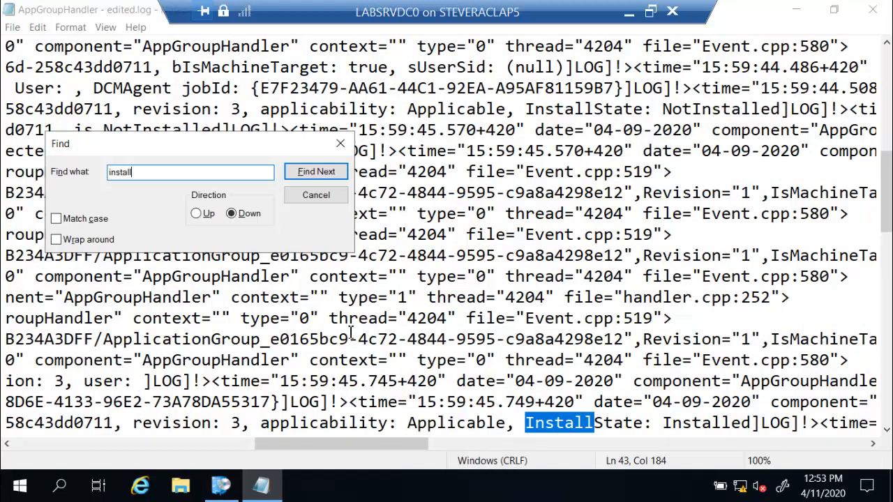
{"action": "left_click", "coordinate": [329, 201]}
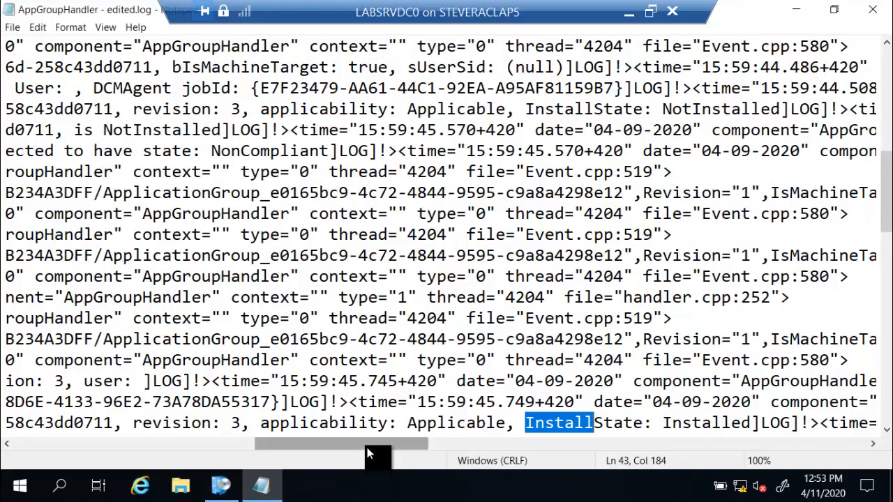
Scroll the log back to the left and close Notepad.
{"action": "left_click_drag", "start_coordinate": [369, 454], "coordinate": [113, 444]}
{"action": "scroll", "coordinate": [321, 300], "scroll_direction": "down", "scroll_amount": 1}
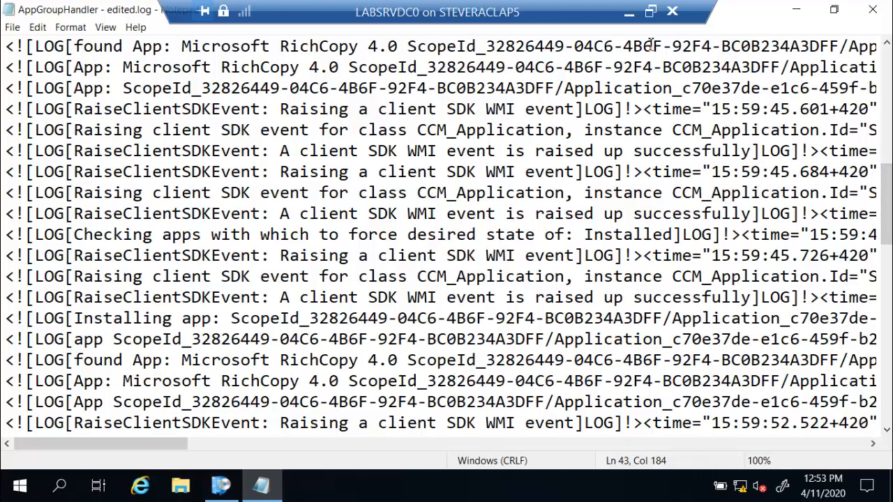
{"action": "left_click", "coordinate": [872, 9]}
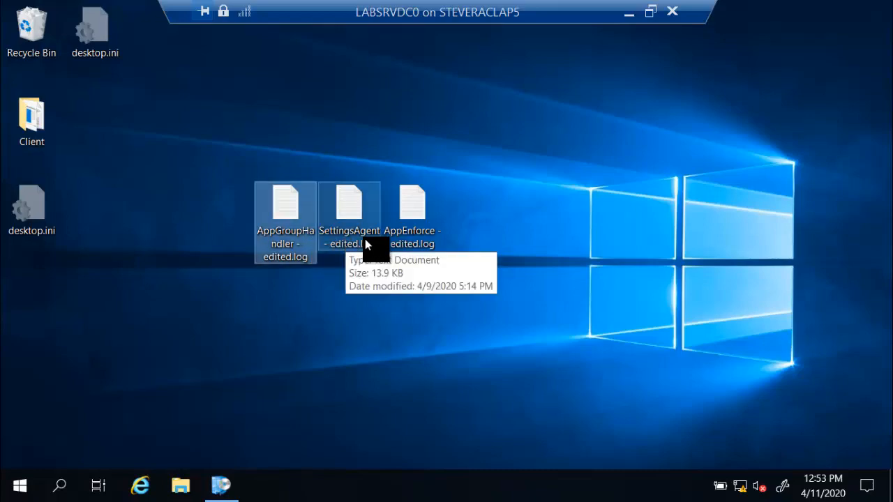
{"action": "double_click", "coordinate": [419, 221]}
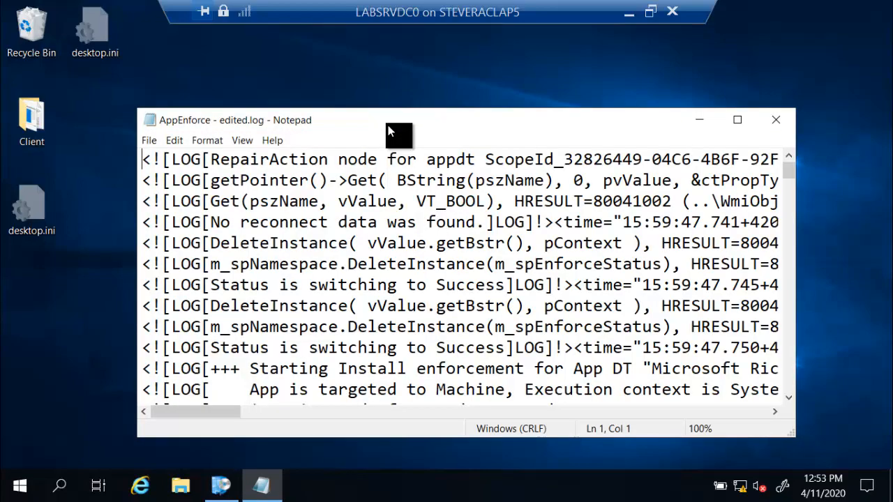
{"action": "double_click", "coordinate": [389, 132]}
{"action": "scroll", "coordinate": [269, 182], "scroll_direction": "down", "scroll_amount": 2}
{"action": "scroll", "coordinate": [270, 183], "scroll_direction": "up", "scroll_amount": 2}
{"action": "scroll", "coordinate": [269, 183], "scroll_direction": "down", "scroll_amount": 1}
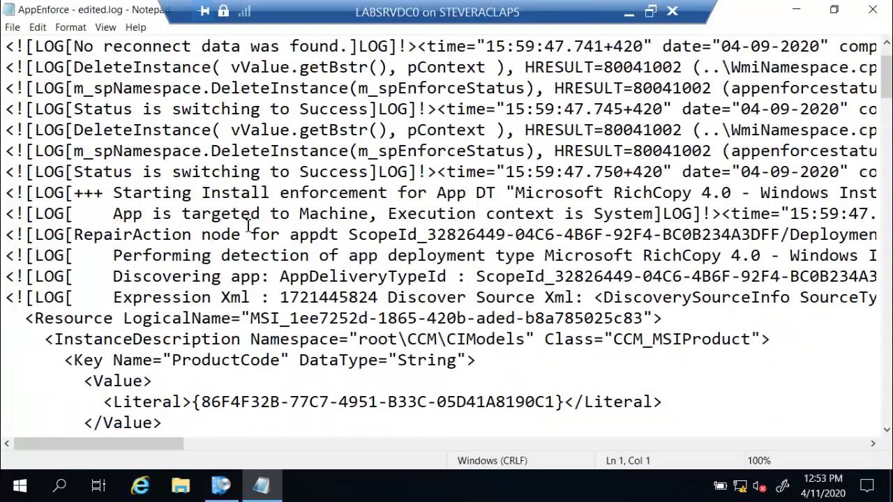
{"action": "scroll", "coordinate": [247, 225], "scroll_direction": "down", "scroll_amount": 5}
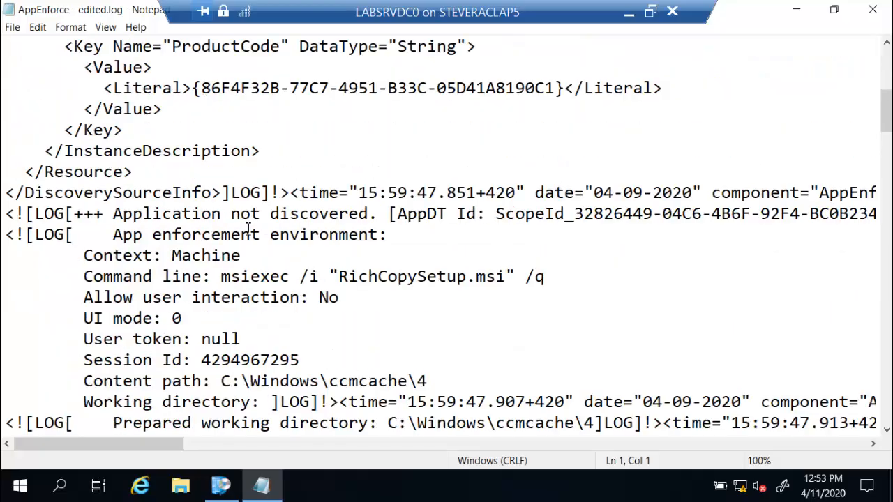
{"action": "scroll", "coordinate": [248, 229], "scroll_direction": "down", "scroll_amount": 8}
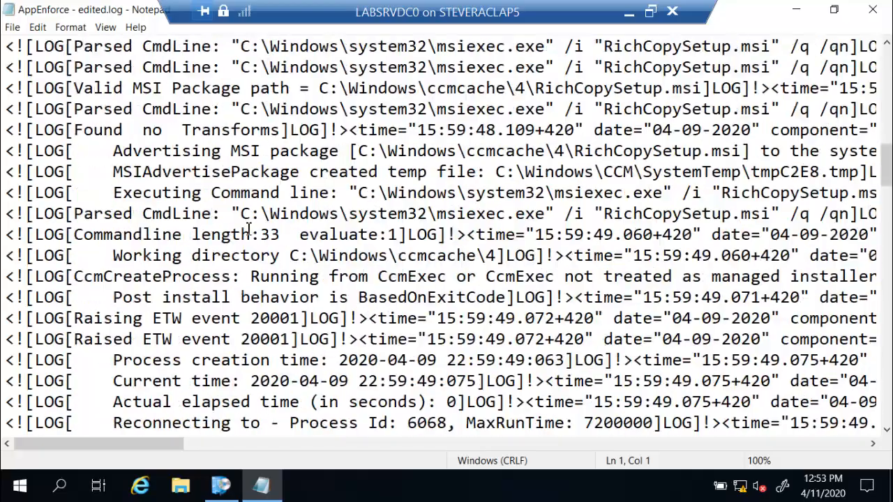
{"action": "scroll", "coordinate": [248, 230], "scroll_direction": "down", "scroll_amount": 7}
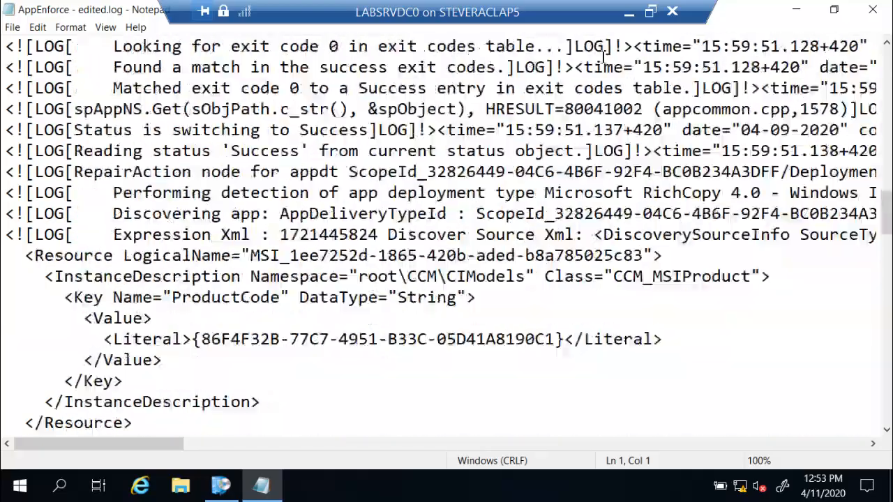
{"action": "left_click", "coordinate": [868, 12]}
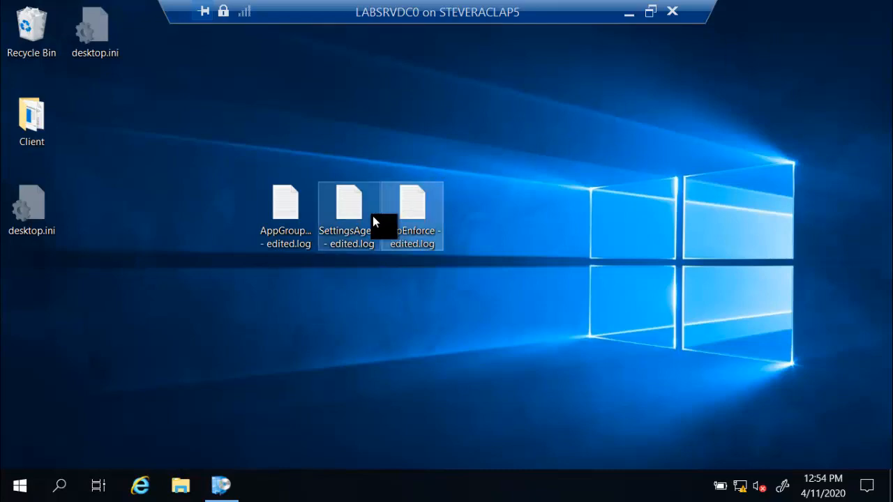
Open SettingsAgent - edited.log maximized and scroll to the Detection and Enforcement entries.
{"action": "double_click", "coordinate": [350, 213]}
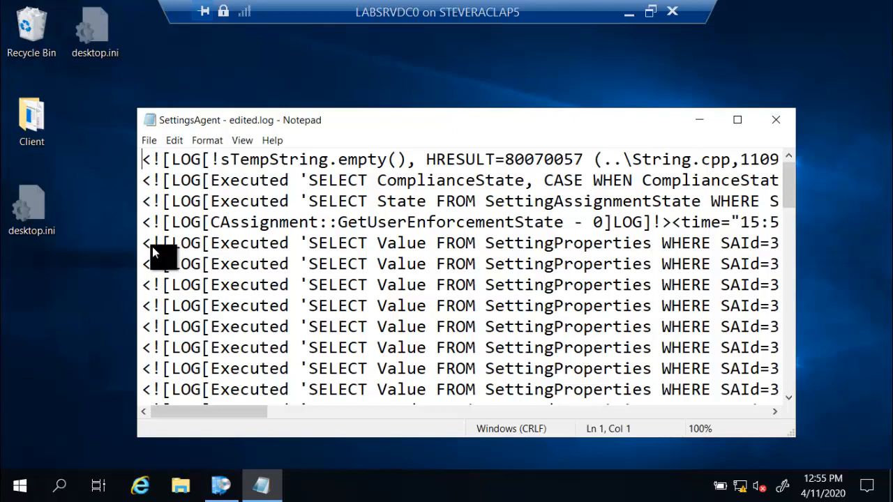
{"action": "double_click", "coordinate": [418, 130]}
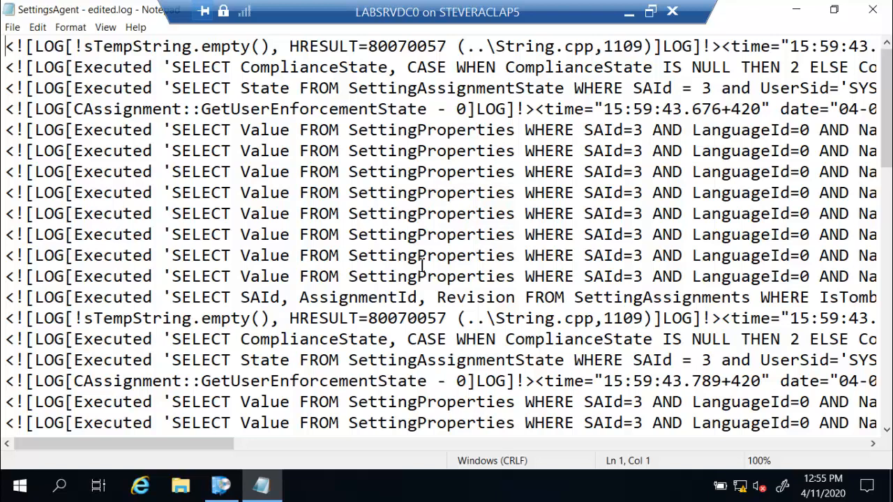
{"action": "scroll", "coordinate": [313, 335], "scroll_direction": "down", "scroll_amount": 3}
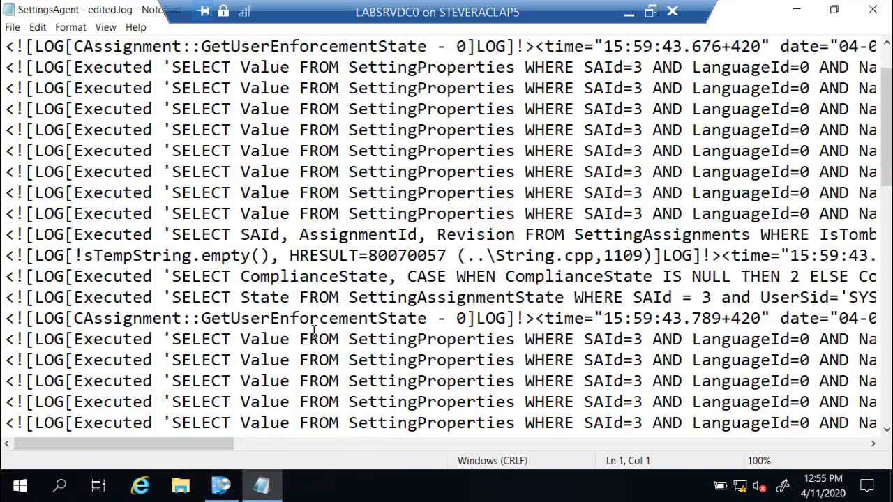
{"action": "scroll", "coordinate": [323, 311], "scroll_direction": "down", "scroll_amount": 2}
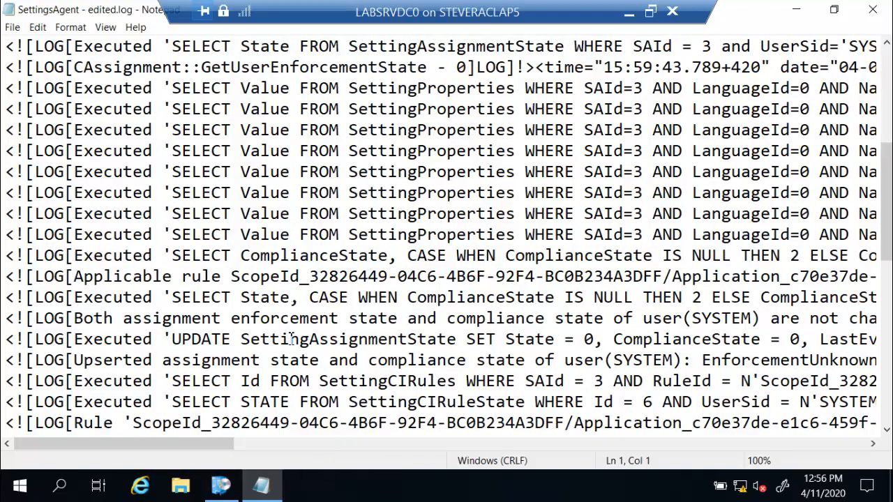
{"action": "scroll", "coordinate": [283, 369], "scroll_direction": "down", "scroll_amount": 3}
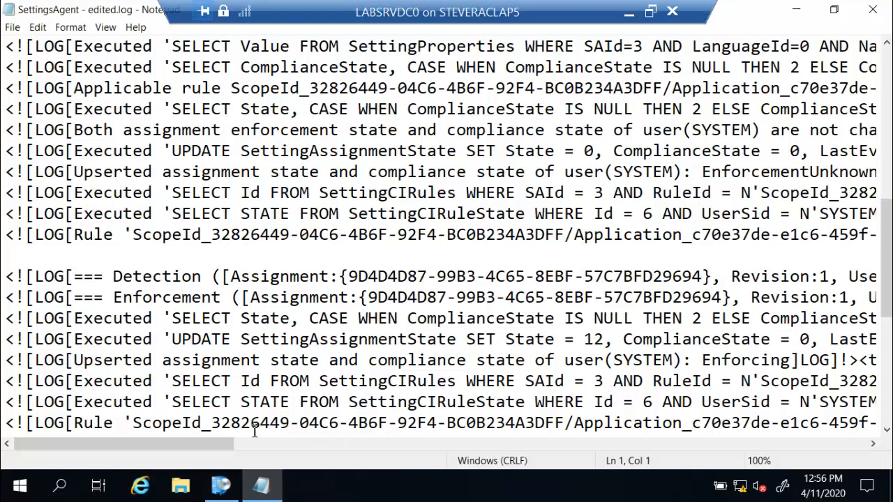
Highlight the UPDATE SettingAssignmentState statement showing Enforcing (12), then close the log.
{"action": "mouse_move", "coordinate": [215, 446]}
{"action": "left_mouse_down"}
{"action": "mouse_move", "coordinate": [295, 467]}
{"action": "mouse_move", "coordinate": [395, 473]}
{"action": "left_mouse_up"}
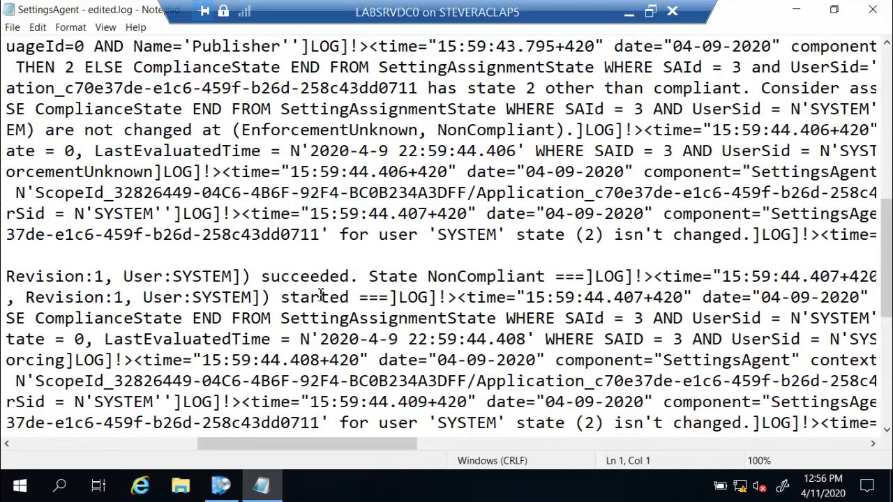
{"action": "left_click_drag", "start_coordinate": [298, 444], "coordinate": [98, 444]}
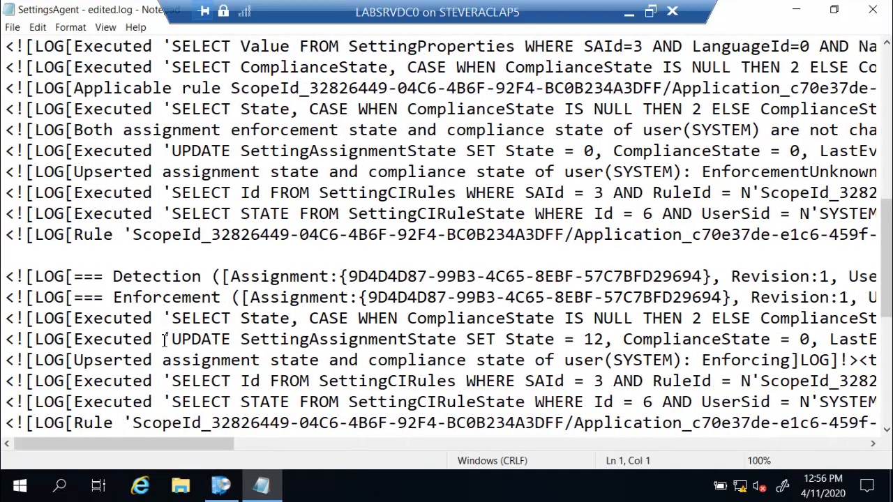
{"action": "left_click_drag", "start_coordinate": [166, 339], "coordinate": [370, 342]}
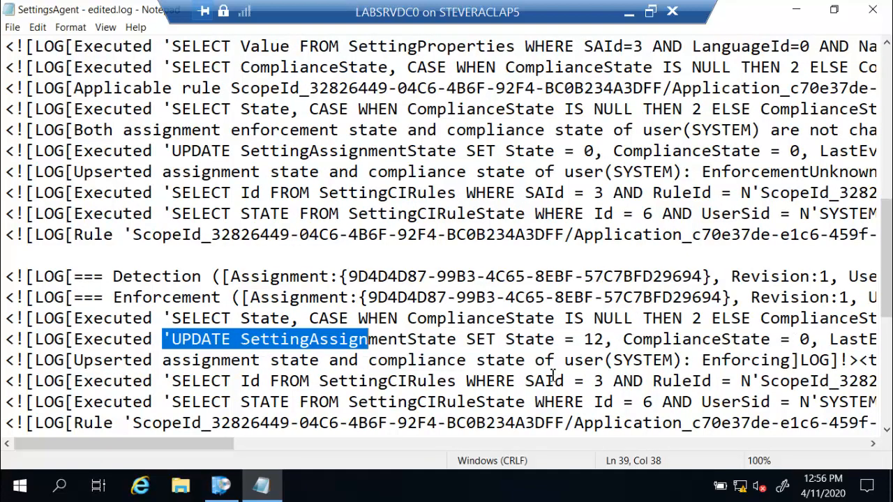
{"action": "left_click", "coordinate": [710, 359]}
{"action": "scroll", "coordinate": [240, 361], "scroll_direction": "down", "scroll_amount": 6}
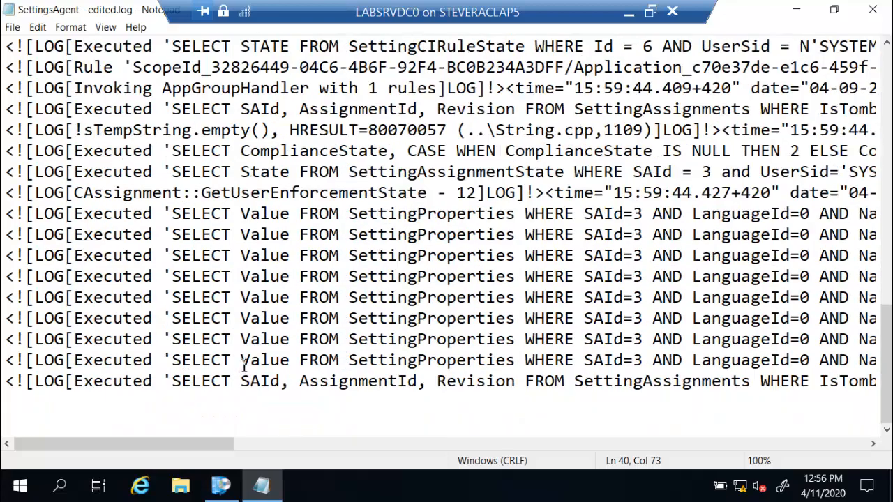
{"action": "left_click", "coordinate": [875, 10]}
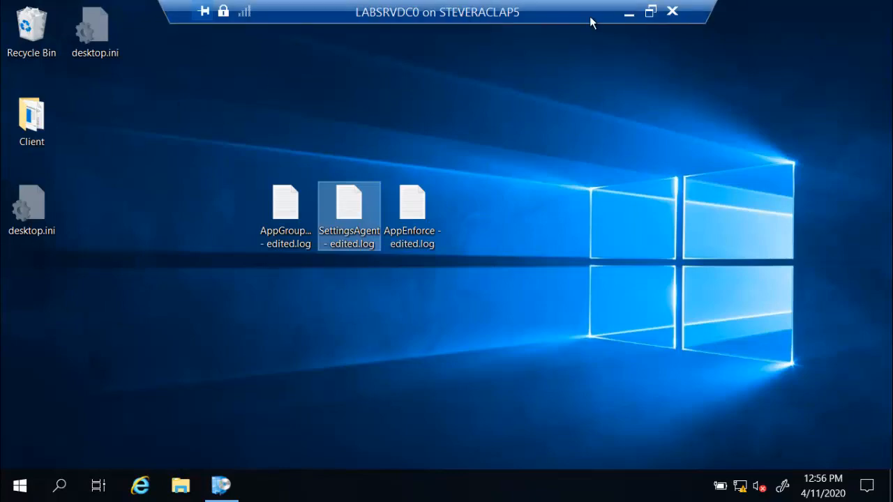
Minimize the remote session to bring back the 'Application Groups – In Action!' slide.
{"action": "left_click", "coordinate": [629, 16]}
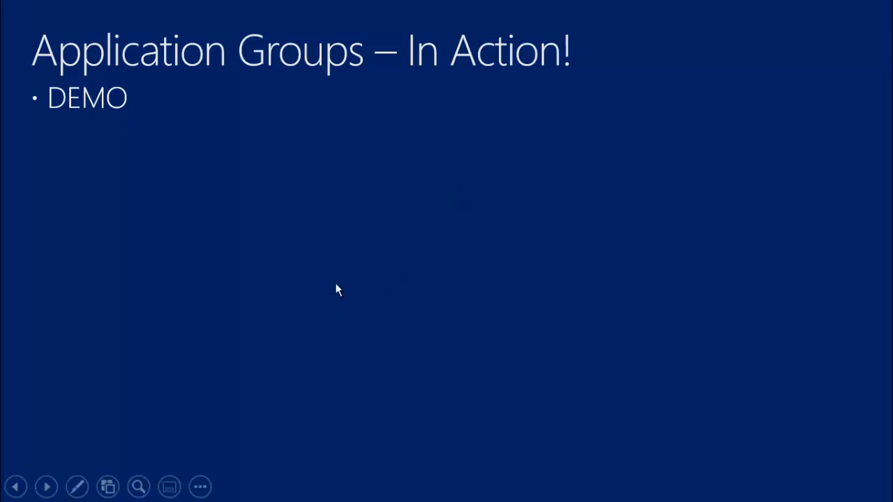
Advance the slideshow to the Troubleshooting, Tips and Tricks slide.
{"action": "left_click", "coordinate": [354, 273]}
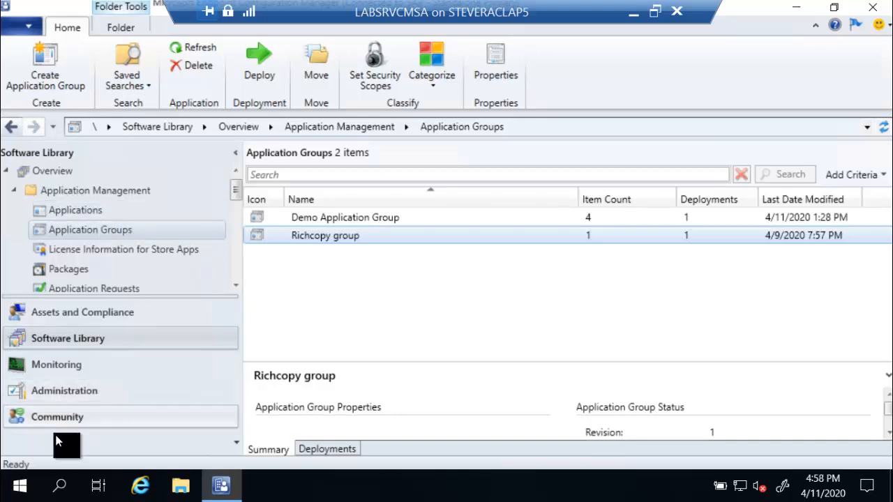
Launch Microsoft SQL Server Management Studio from the Microsoft SQL Server Tools 18 Start menu group.
{"action": "left_click", "coordinate": [21, 486]}
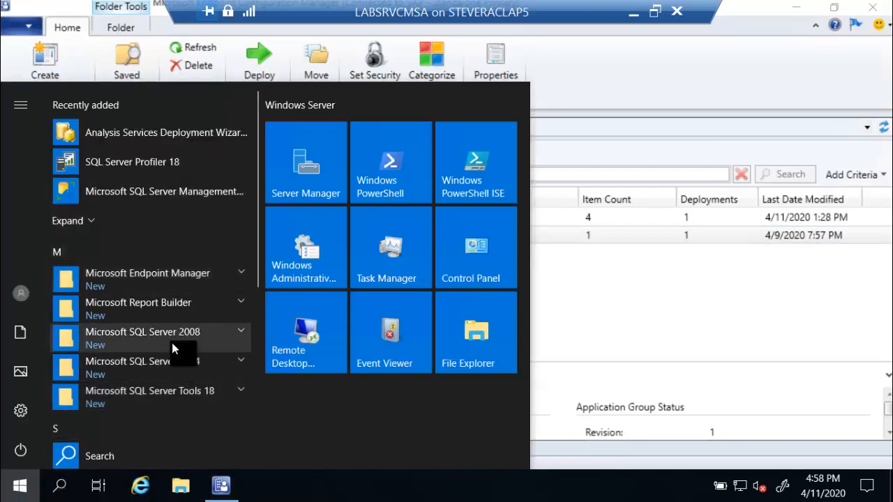
{"action": "left_click", "coordinate": [167, 395]}
{"action": "scroll", "coordinate": [168, 405], "scroll_direction": "down", "scroll_amount": 2}
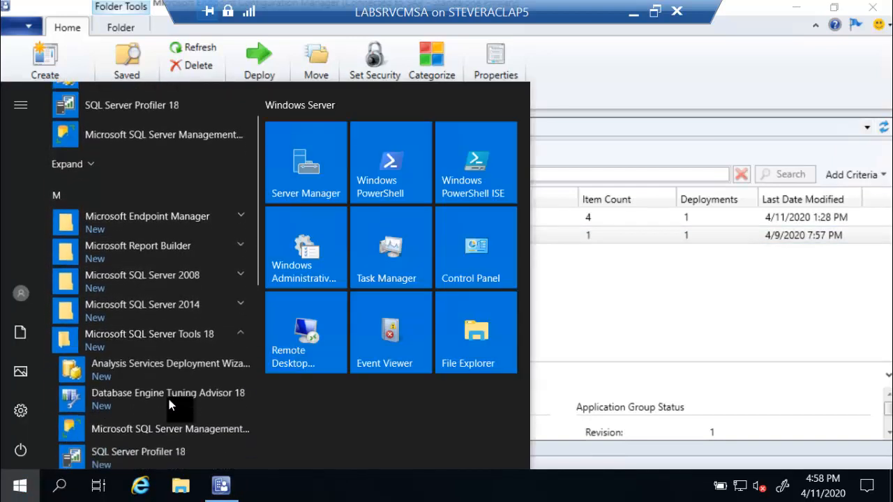
{"action": "left_click", "coordinate": [185, 377]}
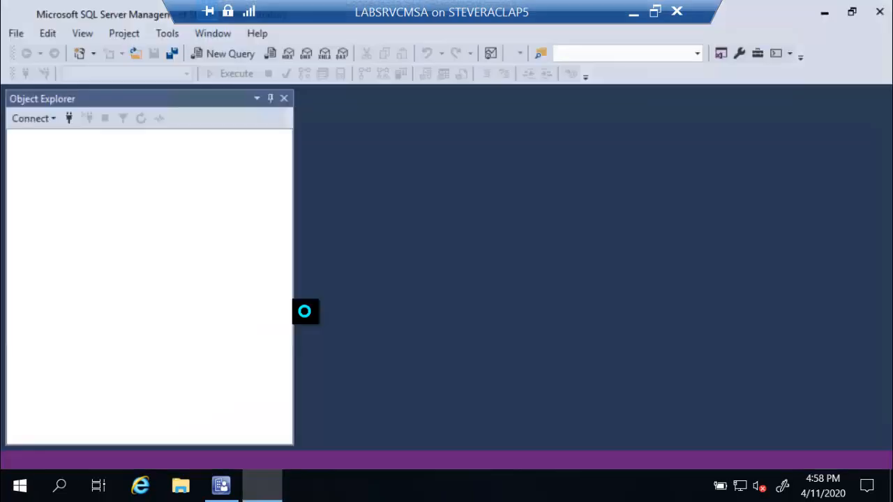
Connect to the LABSRVCMSA server, expand the CM_SAP database and its tables, and start a blank query against CM_SAP.
{"action": "left_click", "coordinate": [372, 264]}
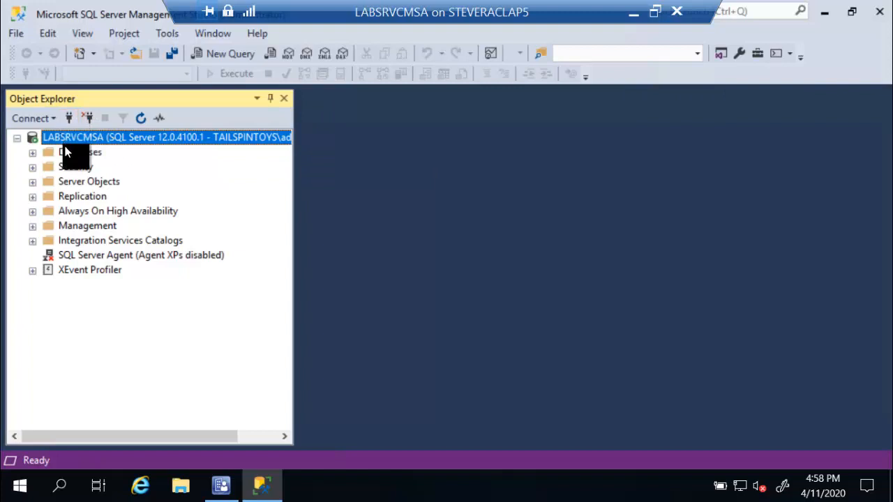
{"action": "left_click", "coordinate": [33, 154]}
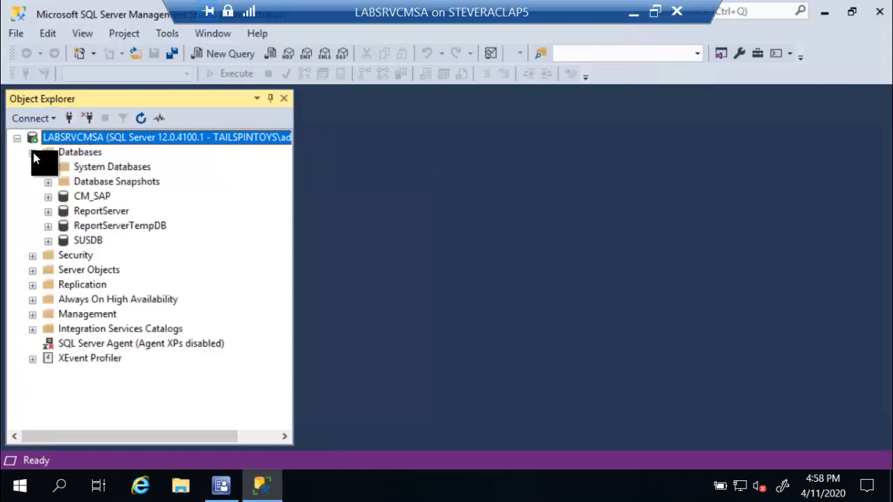
{"action": "left_click", "coordinate": [48, 197]}
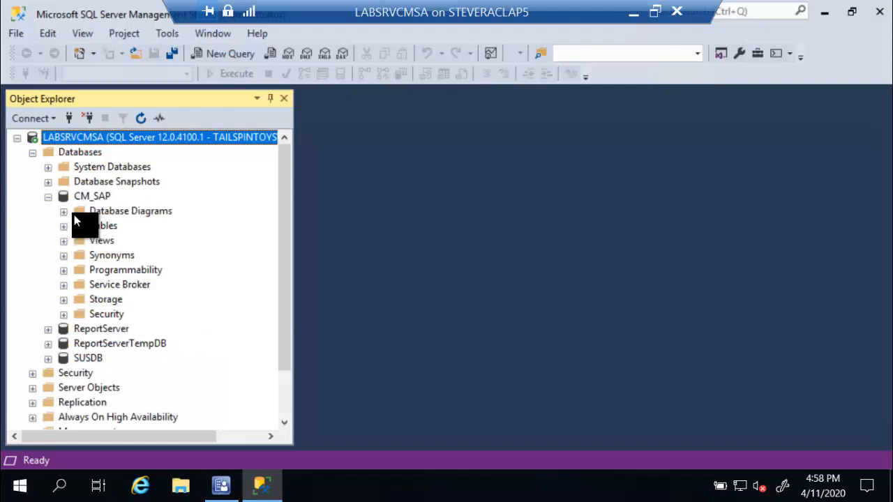
{"action": "left_click", "coordinate": [88, 199]}
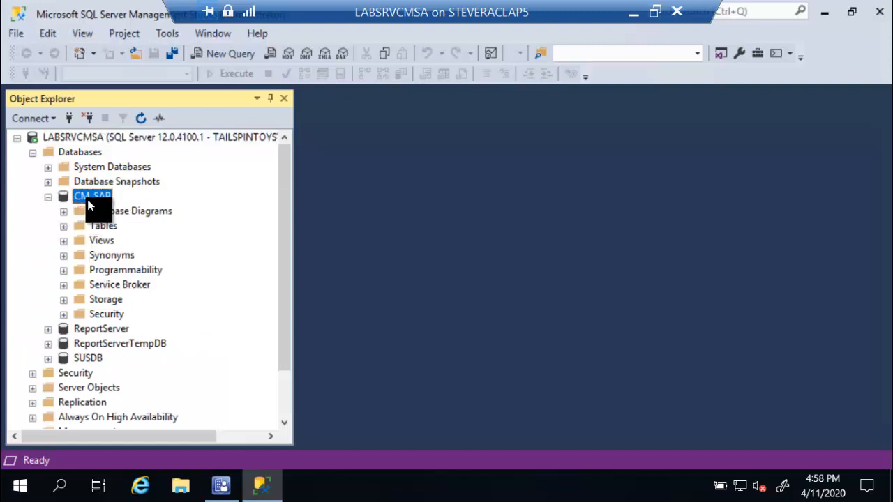
{"action": "left_click", "coordinate": [64, 226]}
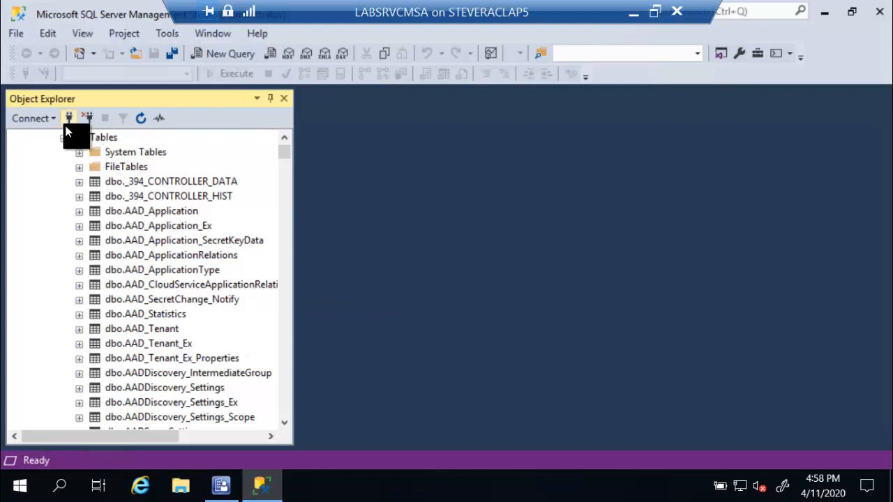
{"action": "left_click", "coordinate": [209, 60]}
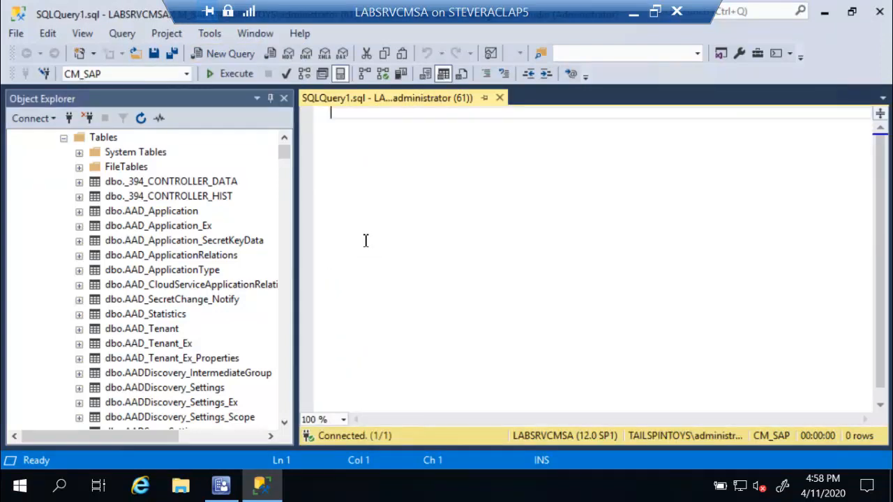
Run 'select * from ci_types' and scroll the 24 results to find ApplicationGroup with type ID 29.
{"action": "type", "text": "slect"}
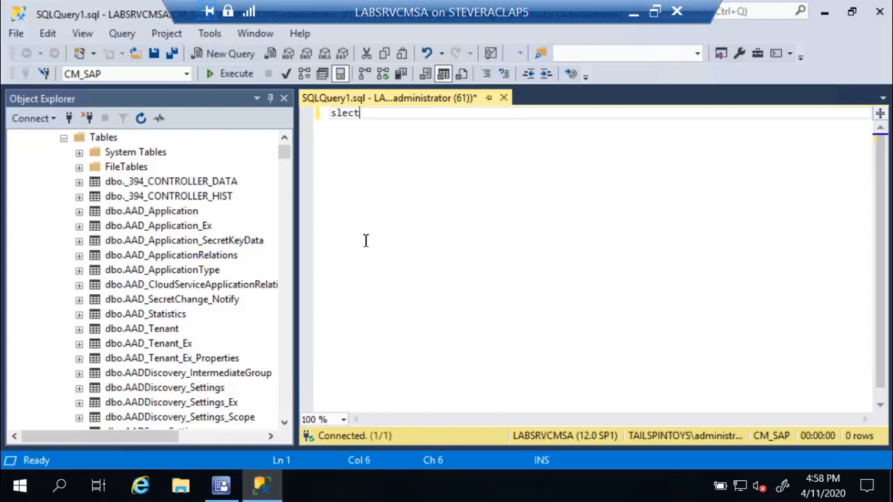
{"action": "key", "text": "BackSpace"}
{"action": "key", "text": "BackSpace"}
{"action": "key", "text": "BackSpace"}
{"action": "key", "text": "BackSpace"}
{"action": "type", "text": "elect * from ci_"}
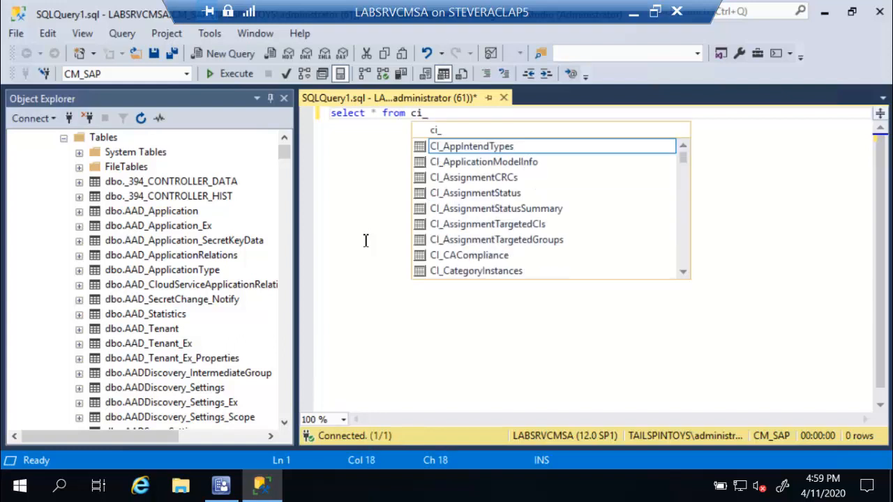
{"action": "type", "text": "types"}
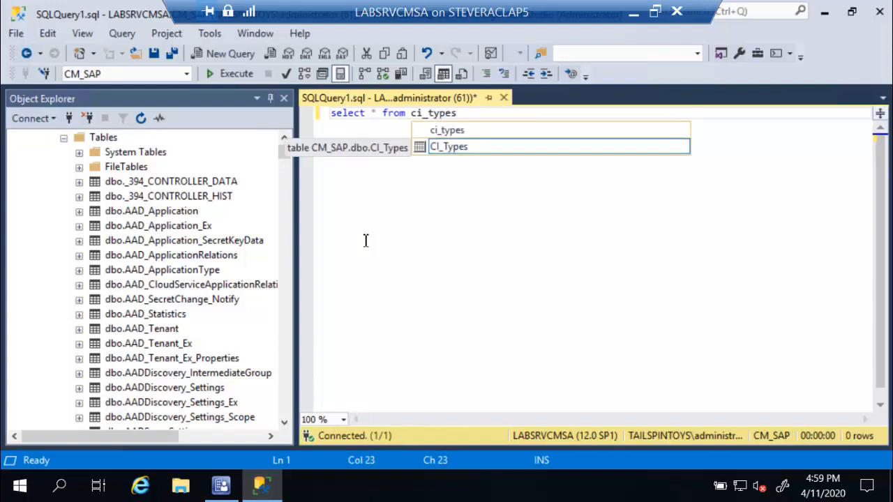
{"action": "left_click", "coordinate": [230, 77]}
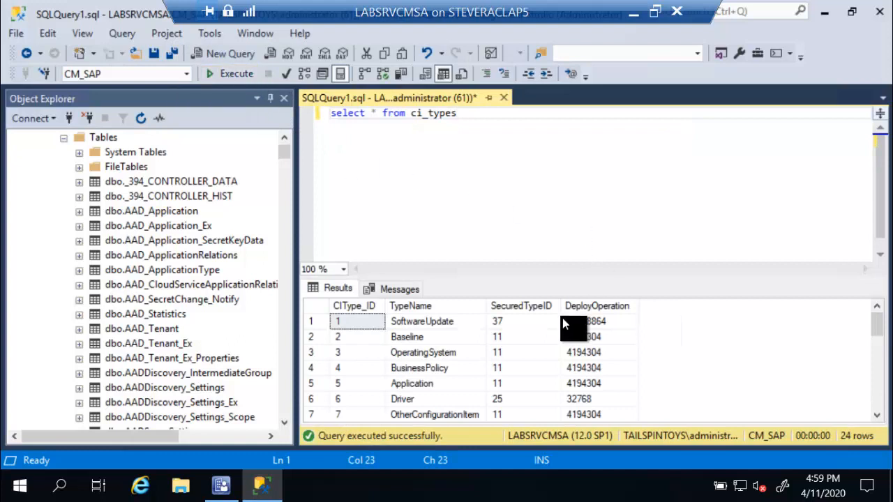
{"action": "scroll", "coordinate": [521, 344], "scroll_direction": "down", "scroll_amount": 6}
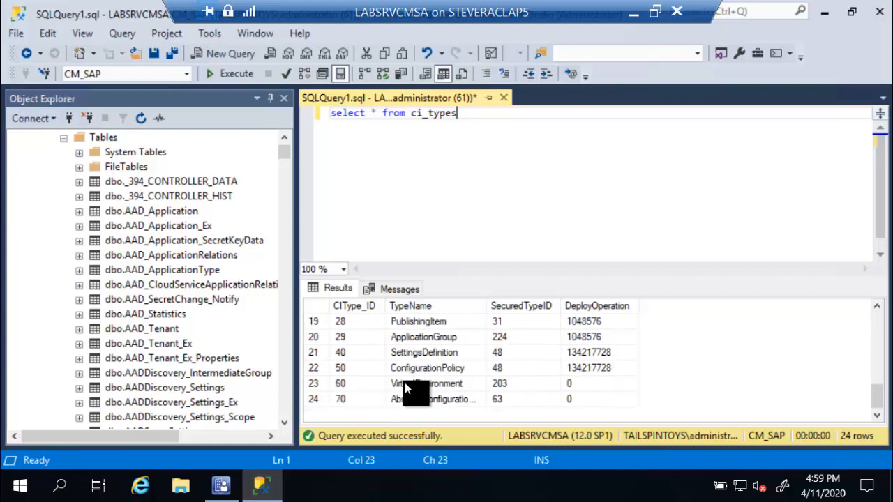
{"action": "scroll", "coordinate": [408, 385], "scroll_direction": "up", "scroll_amount": 1}
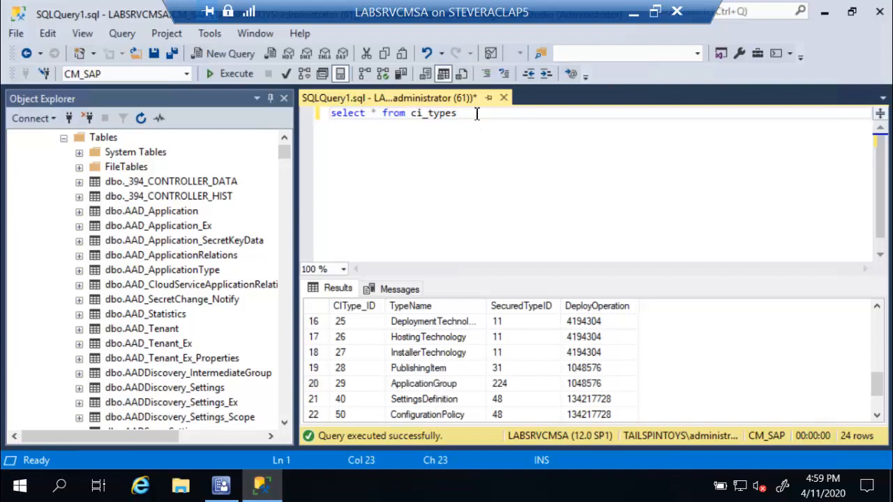
{"action": "key", "text": "Return"}
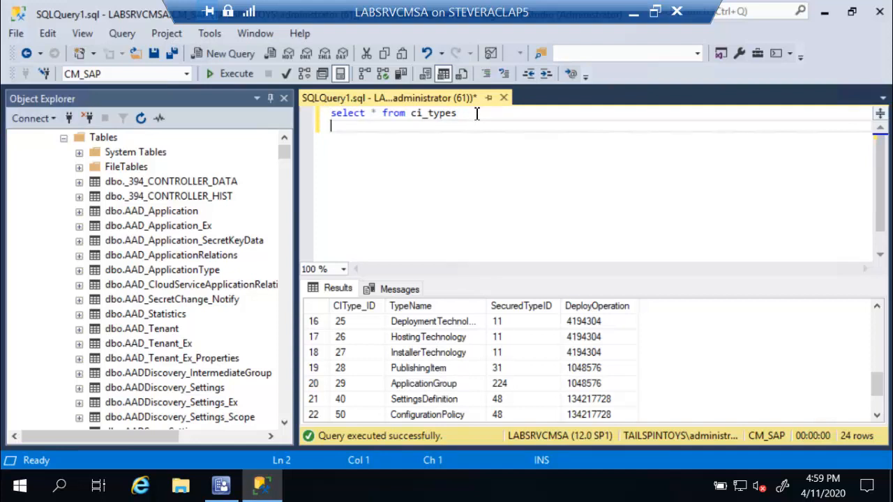
Add and run 'select * from ci_configurationitems where ci_typeid = 29', which fails on the column name.
{"action": "type", "text": "select * from"}
{"action": "type", "text": "ci"}
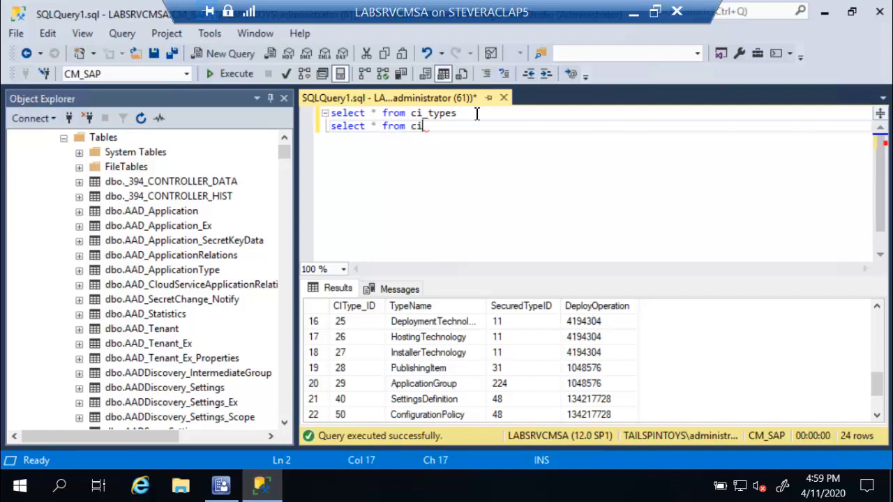
{"action": "type", "text": "_configurationi"}
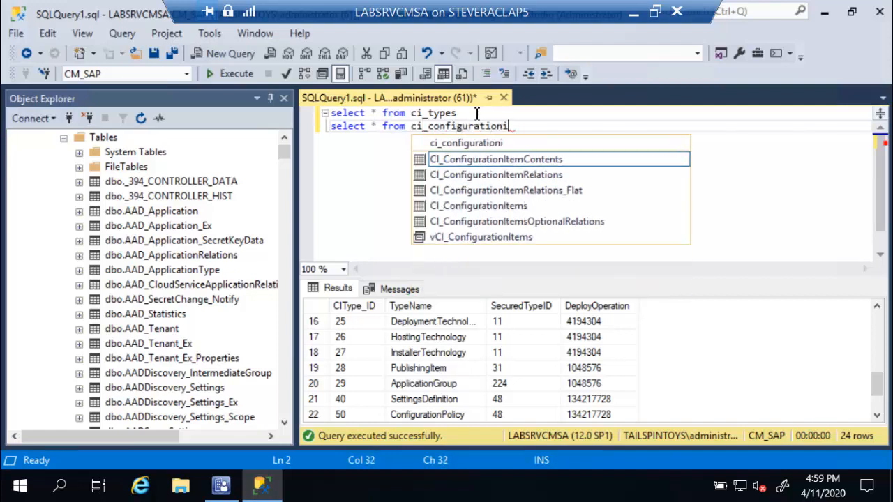
{"action": "type", "text": "tems where ci_type"}
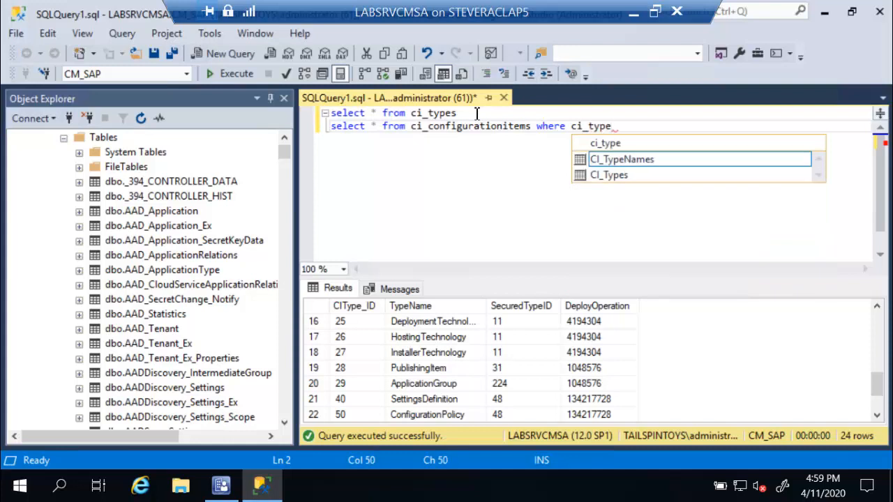
{"action": "type", "text": "id "}
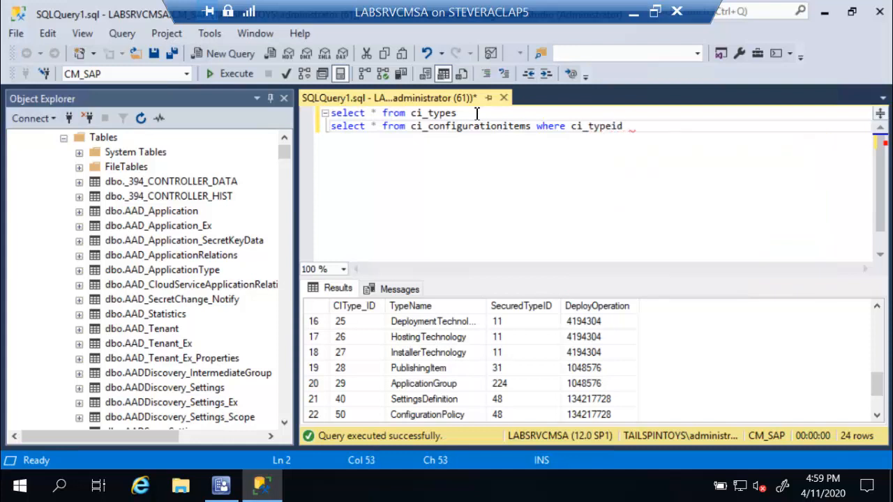
{"action": "type", "text": "= 29"}
{"action": "key", "text": "shift+Left"}
{"action": "key", "text": "shift+Left"}
{"action": "key", "text": "shift+Left"}
{"action": "key", "text": "shift+Left"}
{"action": "key", "text": "shift+Left"}
{"action": "key", "text": "shift+Left"}
{"action": "key", "text": "shift+Left"}
{"action": "key", "text": "shift+Left"}
{"action": "key", "text": "shift+Left"}
{"action": "key", "text": "shift+Left"}
{"action": "key", "text": "shift+Left"}
{"action": "key", "text": "shift+Left"}
{"action": "key", "text": "shift+Left"}
{"action": "key", "text": "shift+Left"}
{"action": "key", "text": "shift+Left"}
{"action": "key", "text": "shift+Left"}
{"action": "key", "text": "shift+Left"}
{"action": "key", "text": "shift+Left"}
{"action": "key", "text": "shift+Left"}
{"action": "key", "text": "shift+Left"}
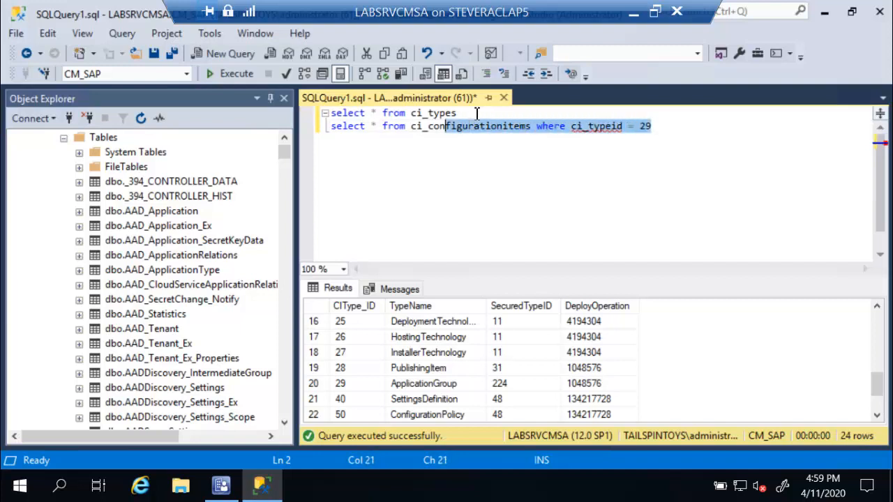
{"action": "key", "text": "shift+Left"}
{"action": "key", "text": "shift+Left"}
{"action": "key", "text": "shift+Left"}
{"action": "key", "text": "shift+Left"}
{"action": "key", "text": "shift+Left"}
{"action": "key", "text": "shift+Left"}
{"action": "key", "text": "shift+Left"}
{"action": "key", "text": "shift+Left"}
{"action": "key", "text": "shift+Left"}
{"action": "key", "text": "shift+Left"}
{"action": "key", "text": "shift+Left"}
{"action": "key", "text": "shift+Left"}
{"action": "key", "text": "shift+Left"}
{"action": "key", "text": "shift+Left"}
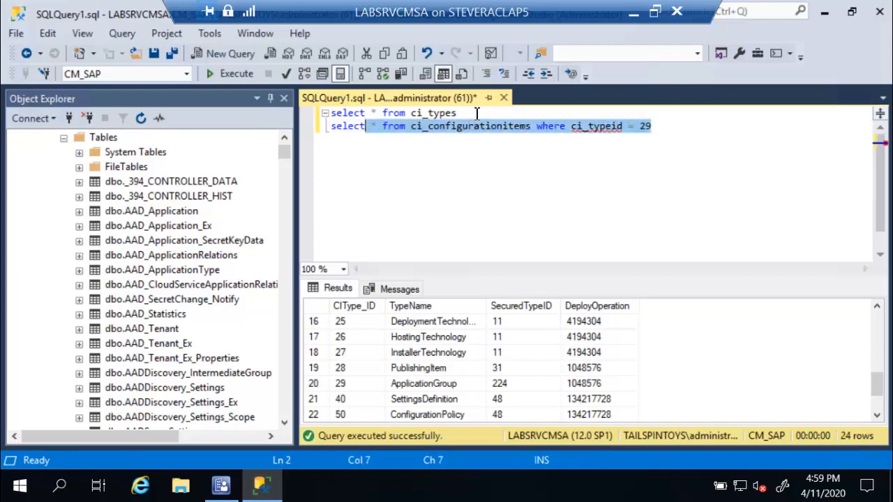
{"action": "key", "text": "shift+Left"}
{"action": "key", "text": "shift+Left"}
{"action": "key", "text": "shift+Left"}
{"action": "key", "text": "shift+Left"}
{"action": "key", "text": "shift+Left"}
{"action": "key", "text": "shift+Left"}
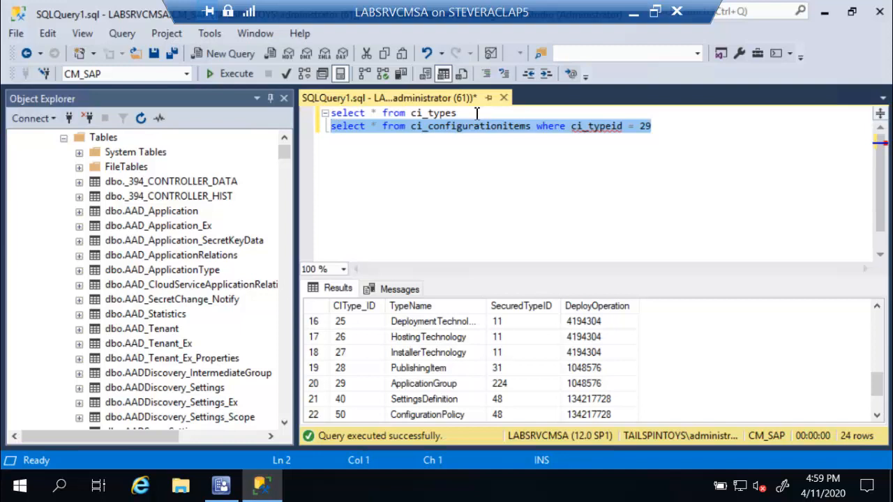
{"action": "key", "text": "F5"}
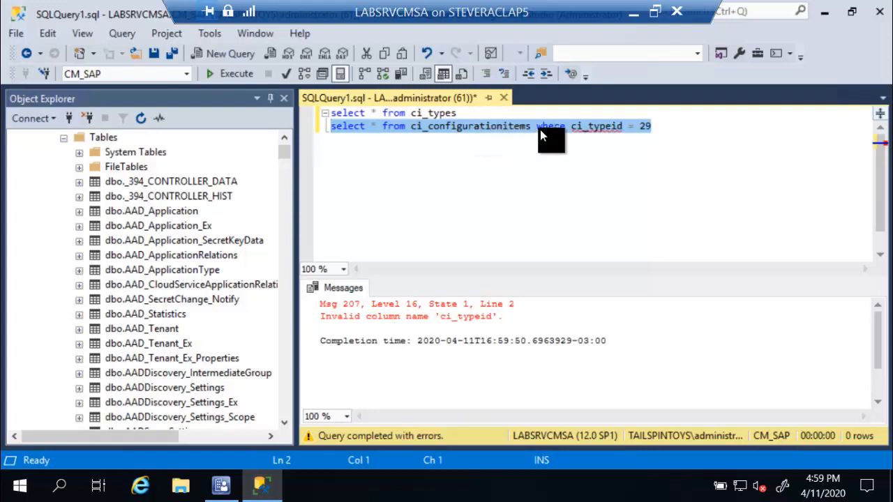
Correct the column to citype_id, rerun the query, and scroll across the 2 returned rows.
{"action": "left_click", "coordinate": [617, 126]}
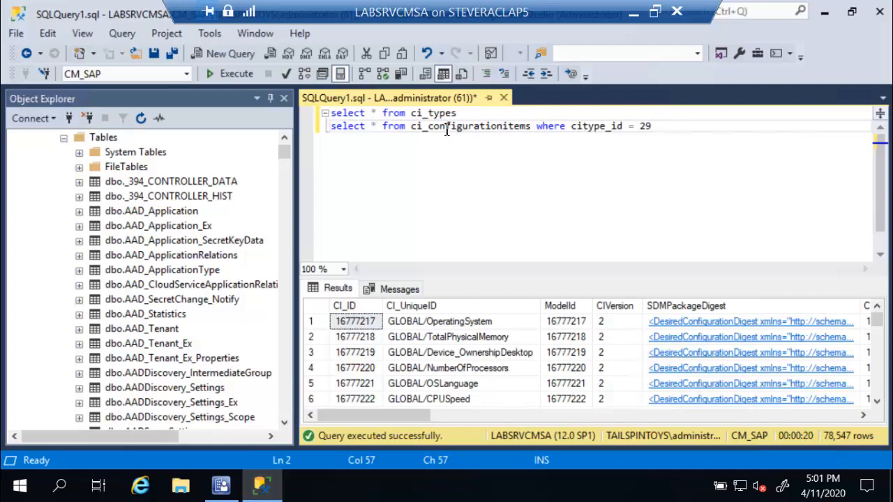
{"action": "left_click_drag", "start_coordinate": [655, 126], "coordinate": [327, 135]}
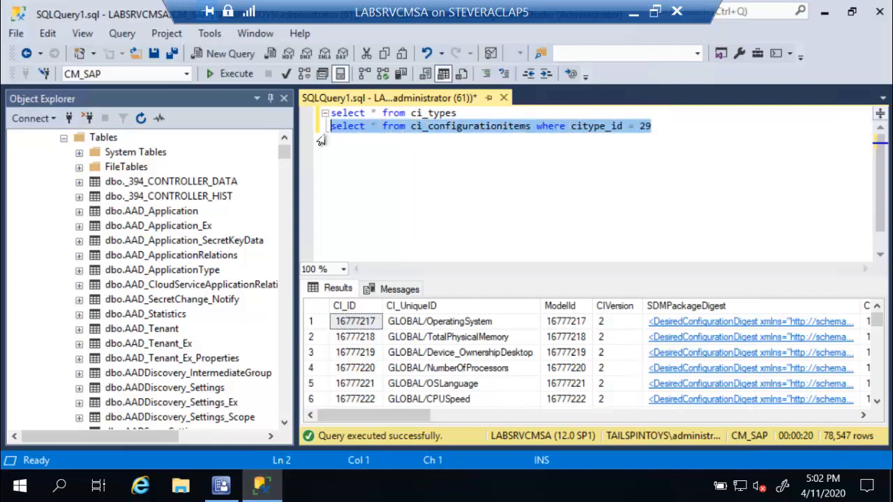
{"action": "key", "text": "F5"}
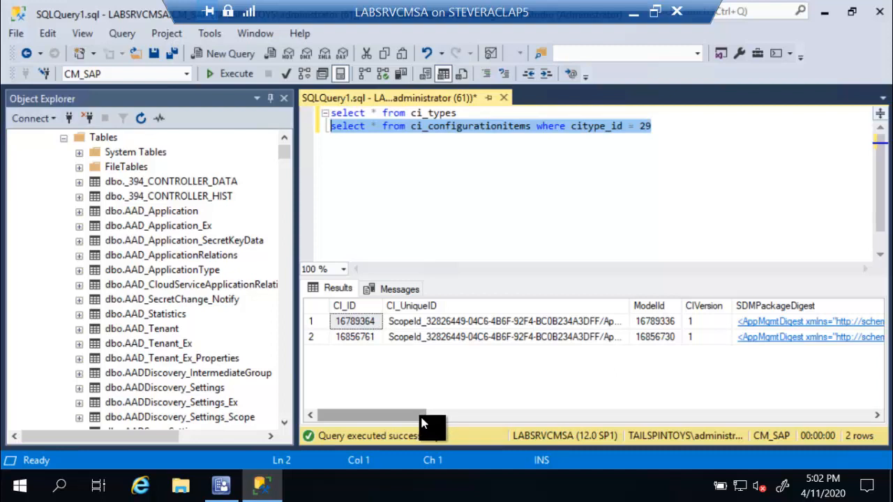
{"action": "left_click_drag", "start_coordinate": [421, 420], "coordinate": [632, 411]}
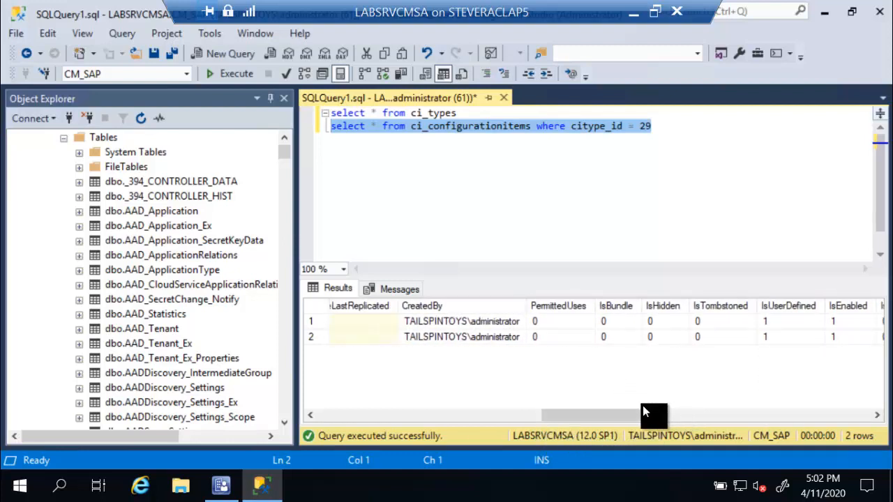
{"action": "left_click_drag", "start_coordinate": [645, 413], "coordinate": [403, 417]}
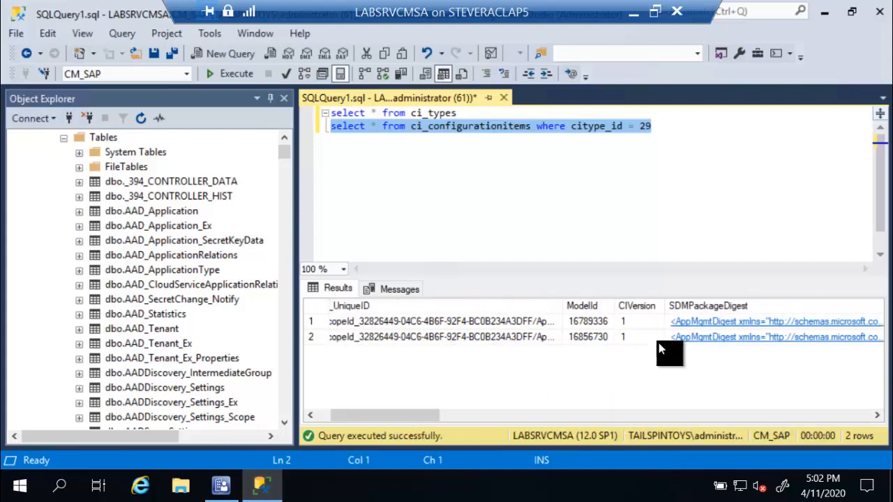
View the first row's SDMPackageDigest XML, then close SQL Server Management Studio without saving the query.
{"action": "left_click", "coordinate": [714, 322]}
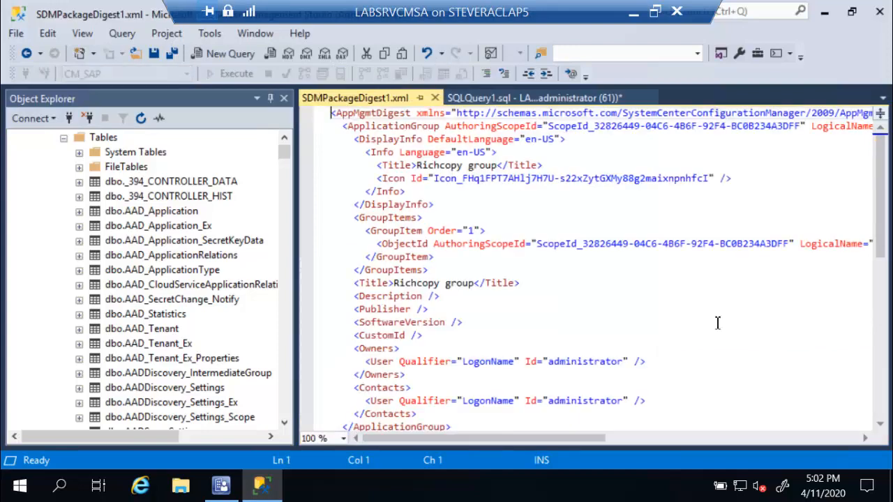
{"action": "scroll", "coordinate": [582, 275], "scroll_direction": "down", "scroll_amount": 5}
{"action": "scroll", "coordinate": [582, 275], "scroll_direction": "up", "scroll_amount": 4}
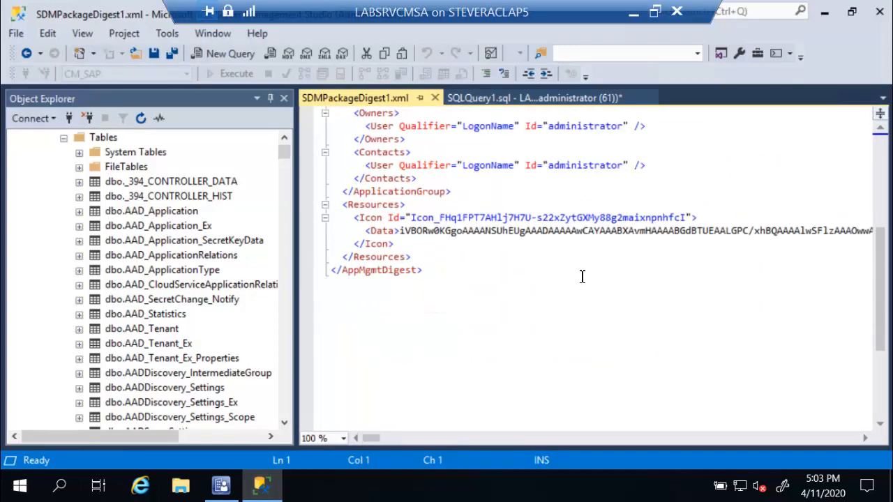
{"action": "scroll", "coordinate": [585, 274], "scroll_direction": "down", "scroll_amount": 1}
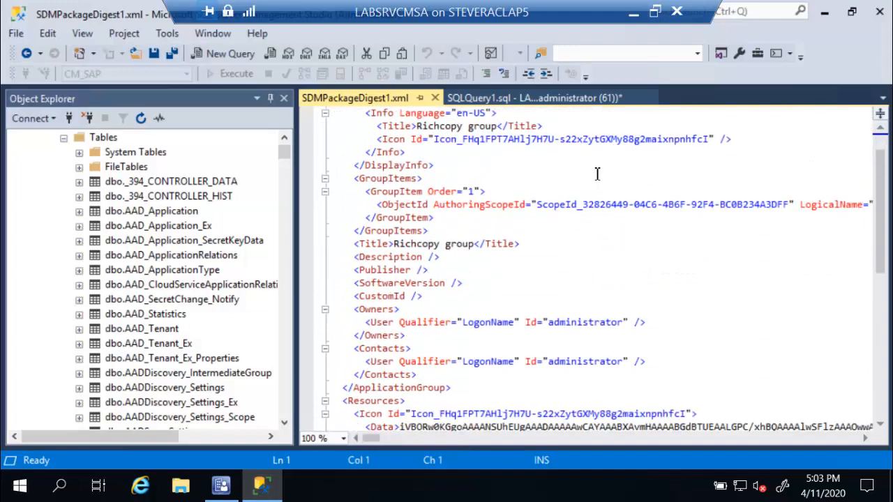
{"action": "left_click", "coordinate": [878, 16]}
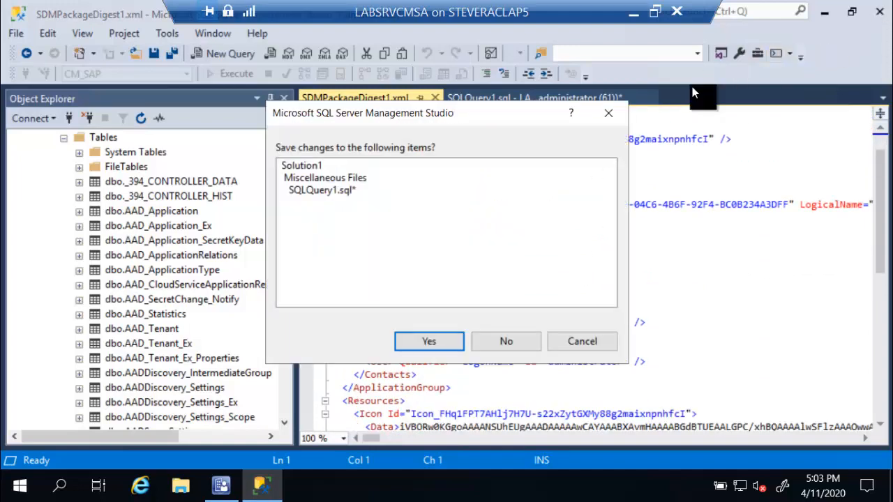
{"action": "left_click", "coordinate": [502, 340]}
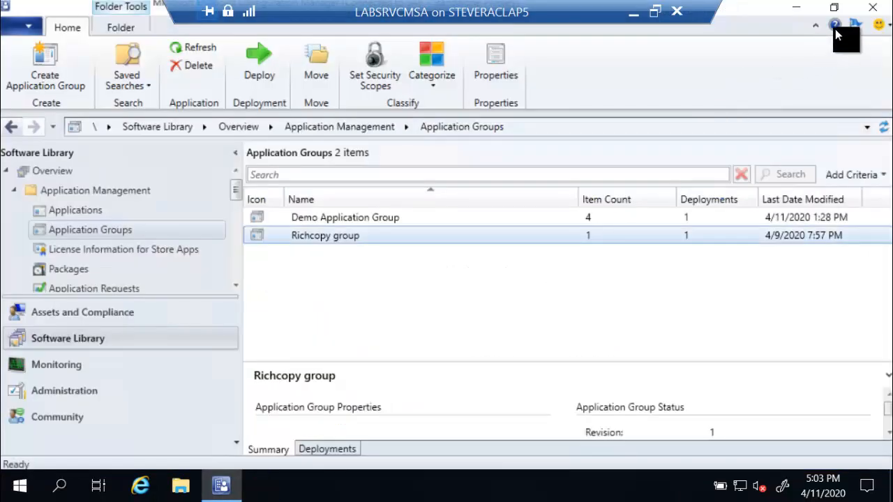